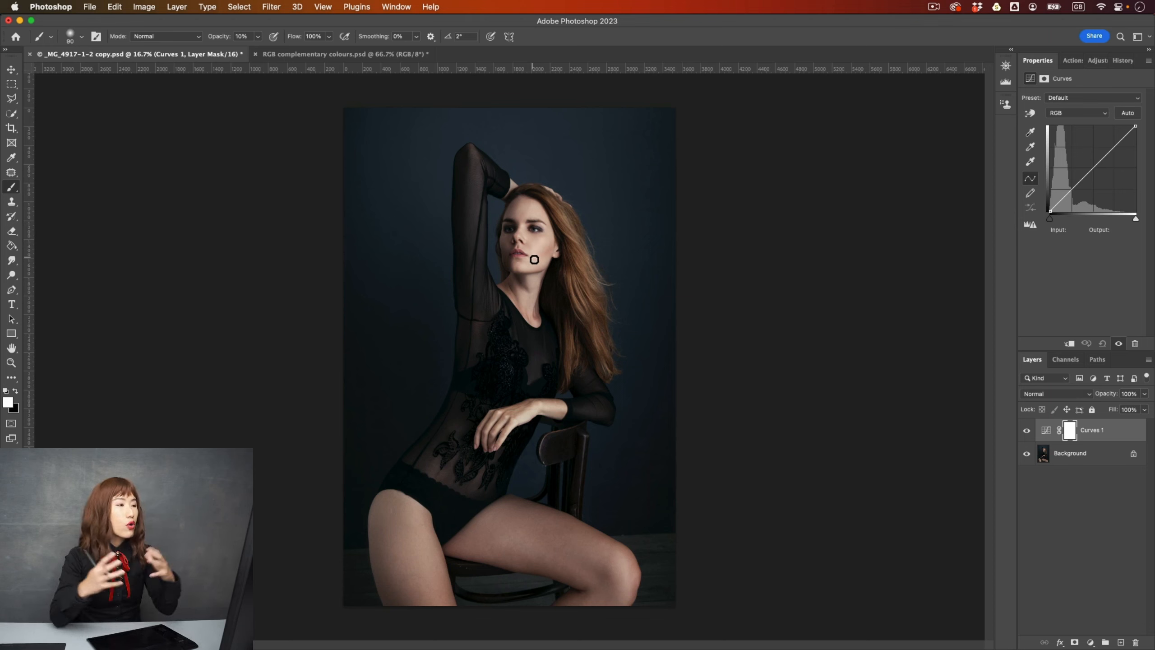
Step: Try the on-image Curves adjustment, raising the tones sampled on the face and lowering the shadows sampled in the dark background
{"action": "left_click", "coordinate": [1030, 113]}
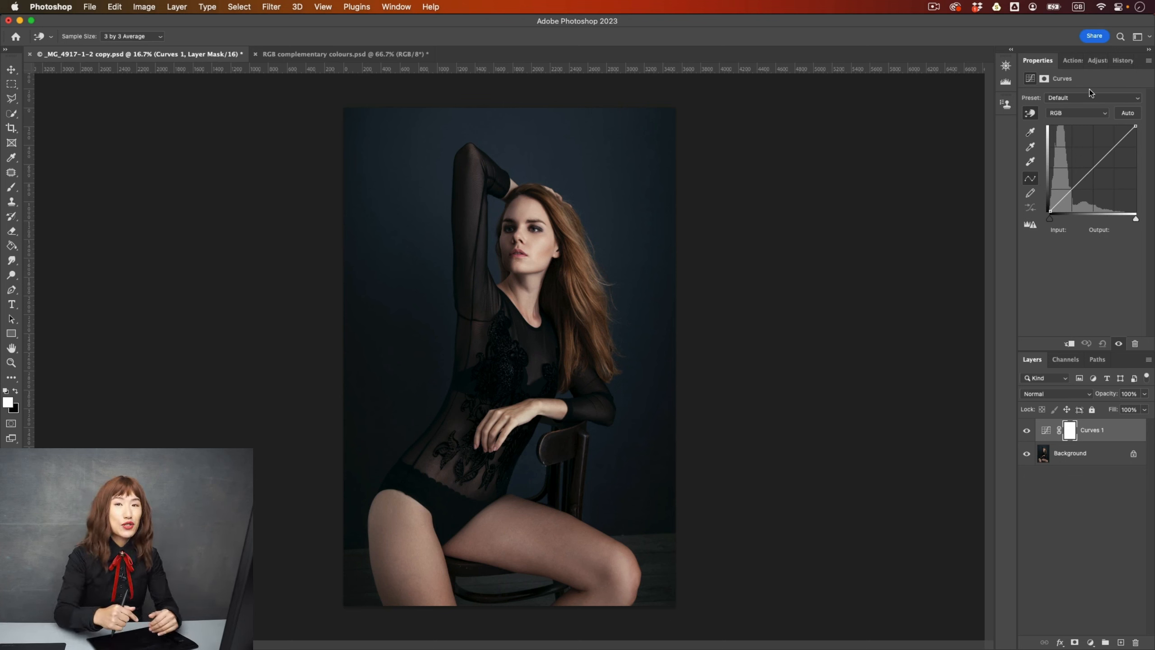
{"action": "left_click", "coordinate": [549, 235]}
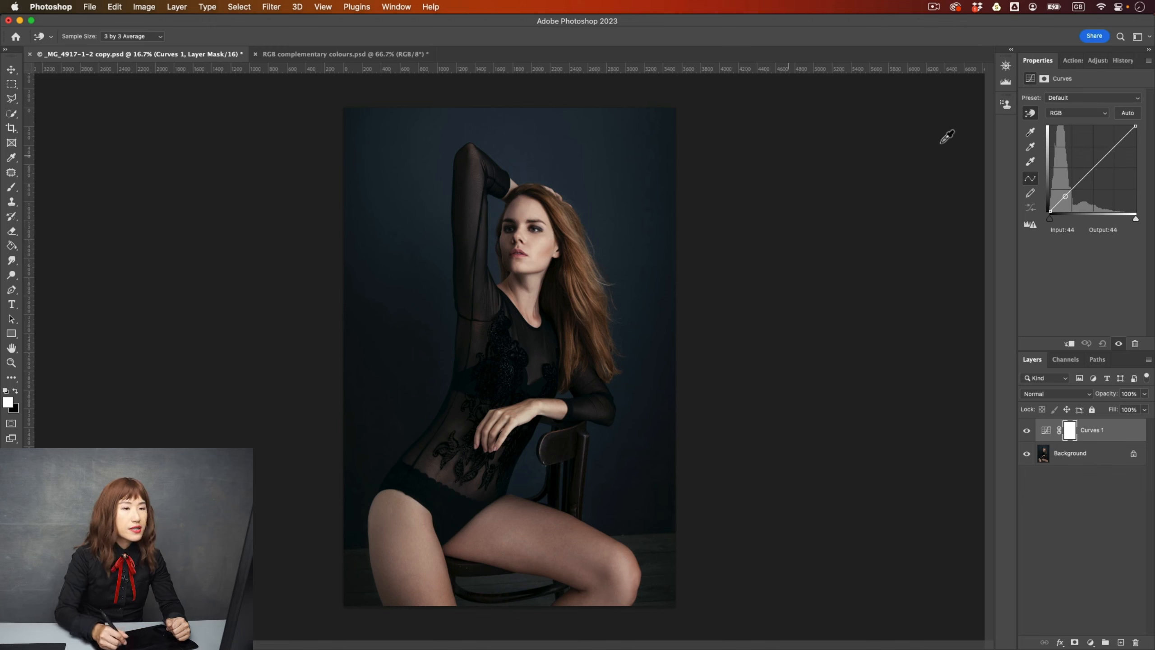
{"action": "left_click", "coordinate": [543, 245]}
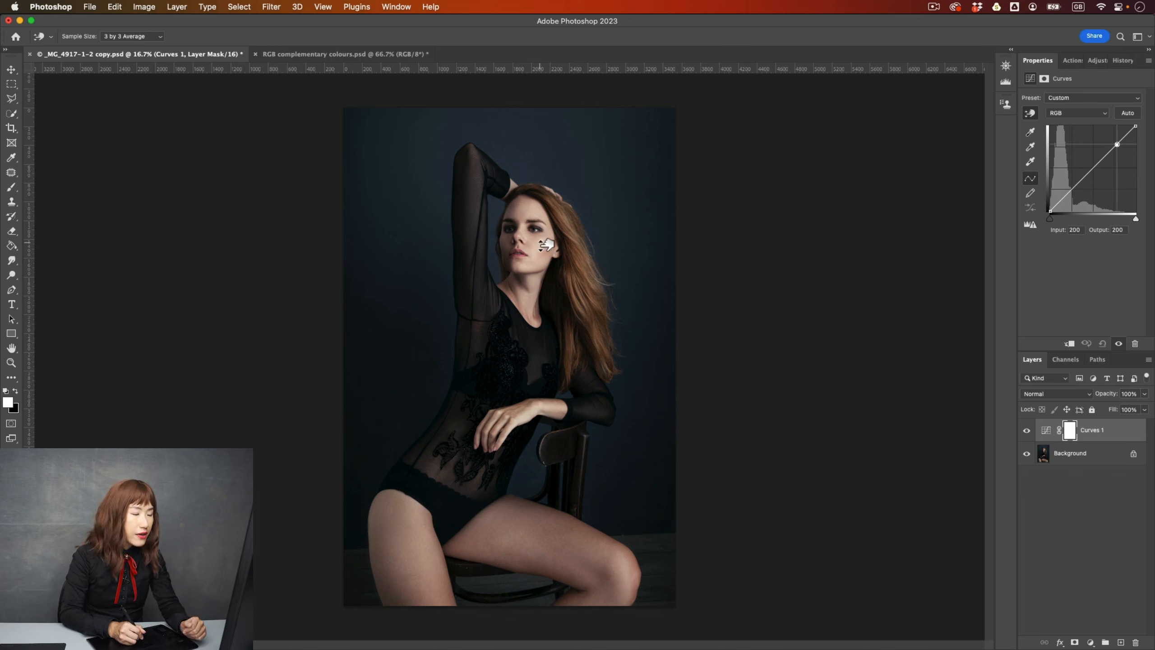
{"action": "left_click_drag", "start_coordinate": [540, 245], "coordinate": [548, 234]}
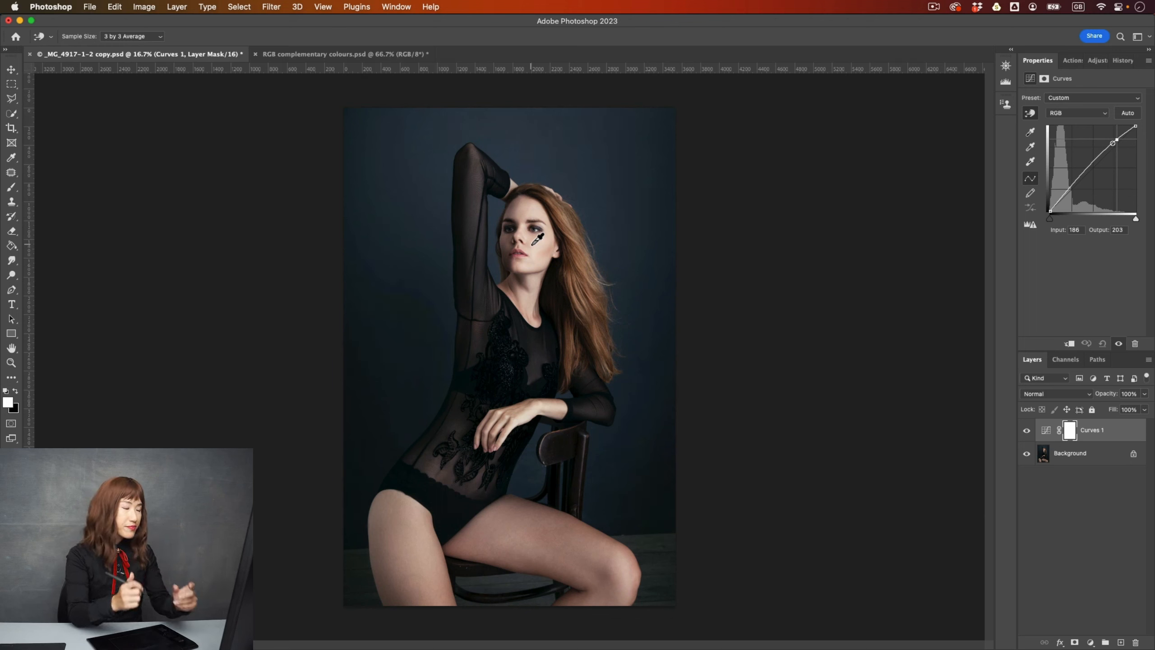
{"action": "left_click_drag", "start_coordinate": [547, 241], "coordinate": [547, 247]}
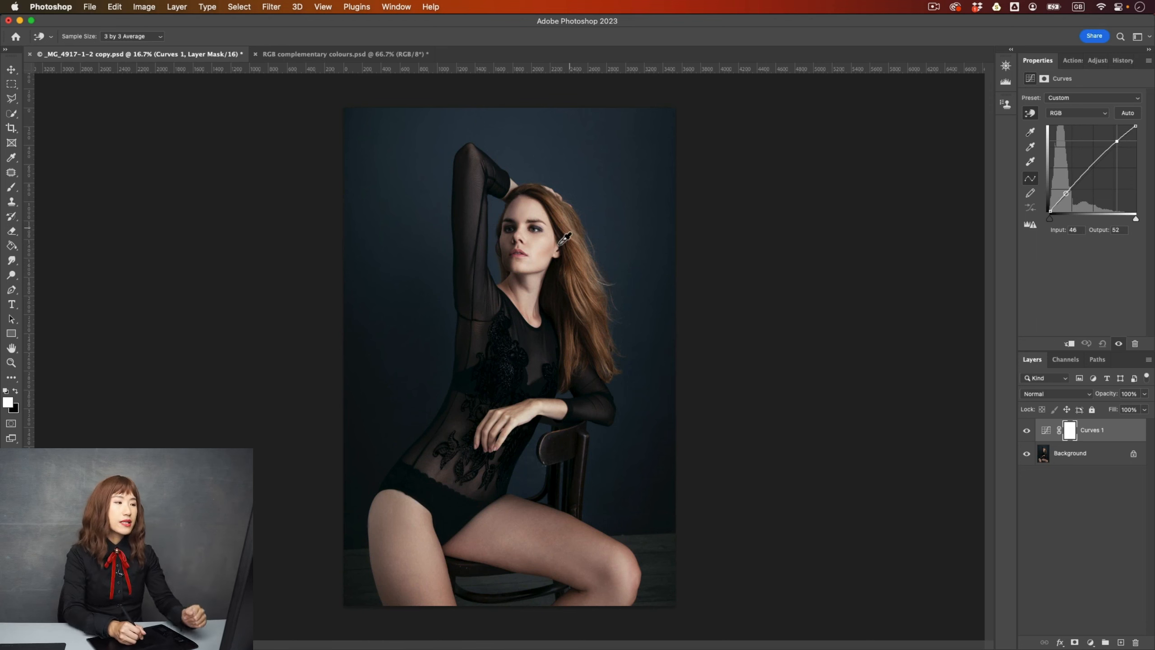
{"action": "mouse_move", "coordinate": [545, 244]}
{"action": "left_mouse_down"}
{"action": "mouse_move", "coordinate": [544, 263]}
{"action": "mouse_move", "coordinate": [545, 247]}
{"action": "left_mouse_up"}
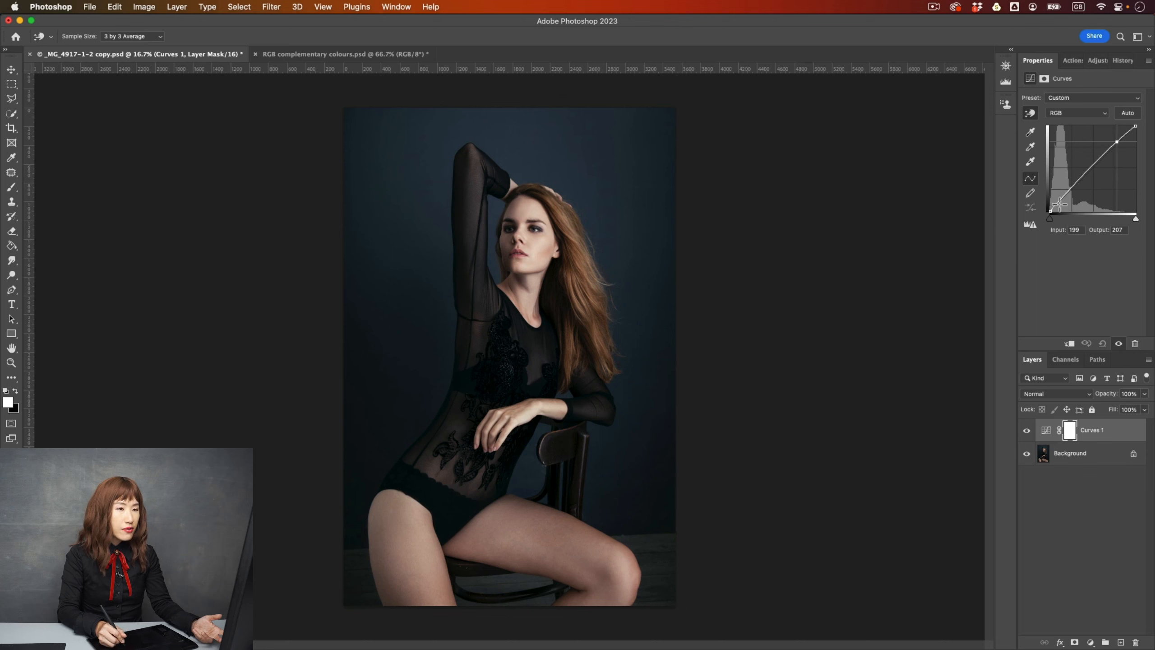
{"action": "left_click_drag", "start_coordinate": [667, 500], "coordinate": [667, 507]}
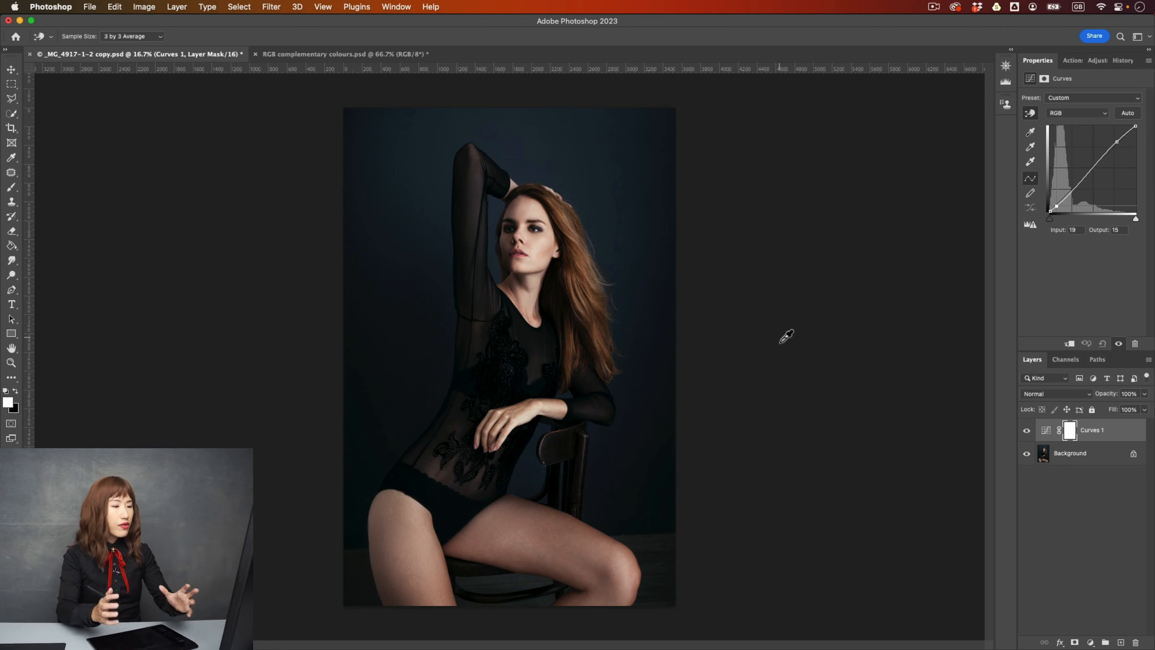
Step: Leave the on-image adjustment for the Brush tool and reset the Curves 1 adjustment to its default curve
{"action": "left_click", "coordinate": [1032, 116]}
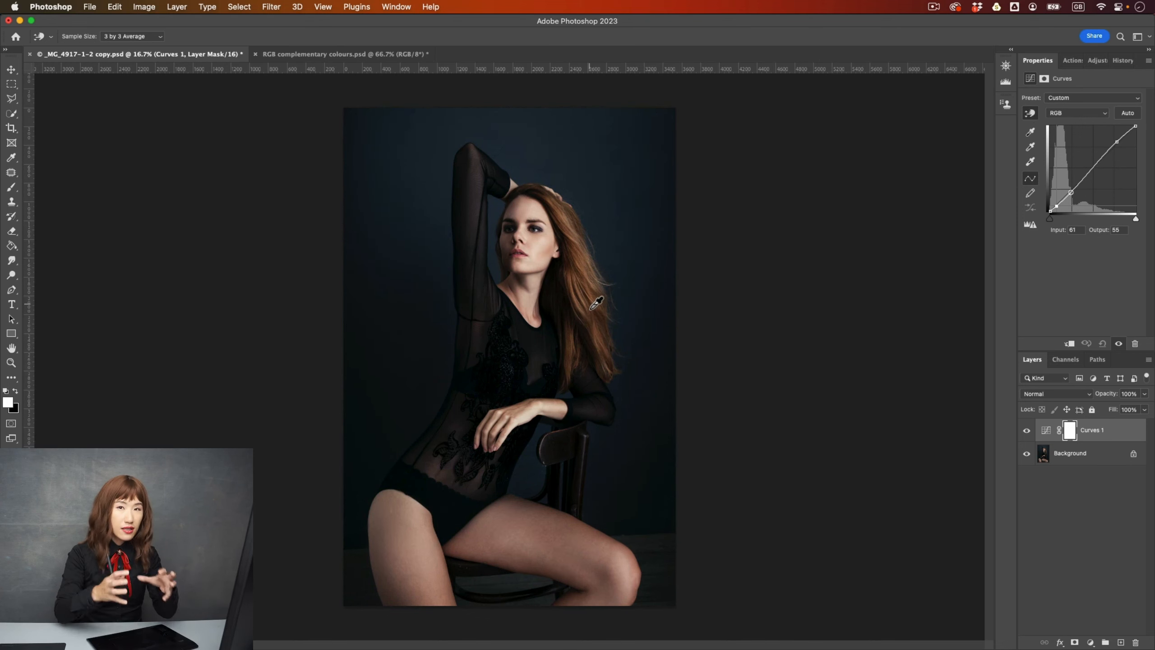
{"action": "key", "text": "b"}
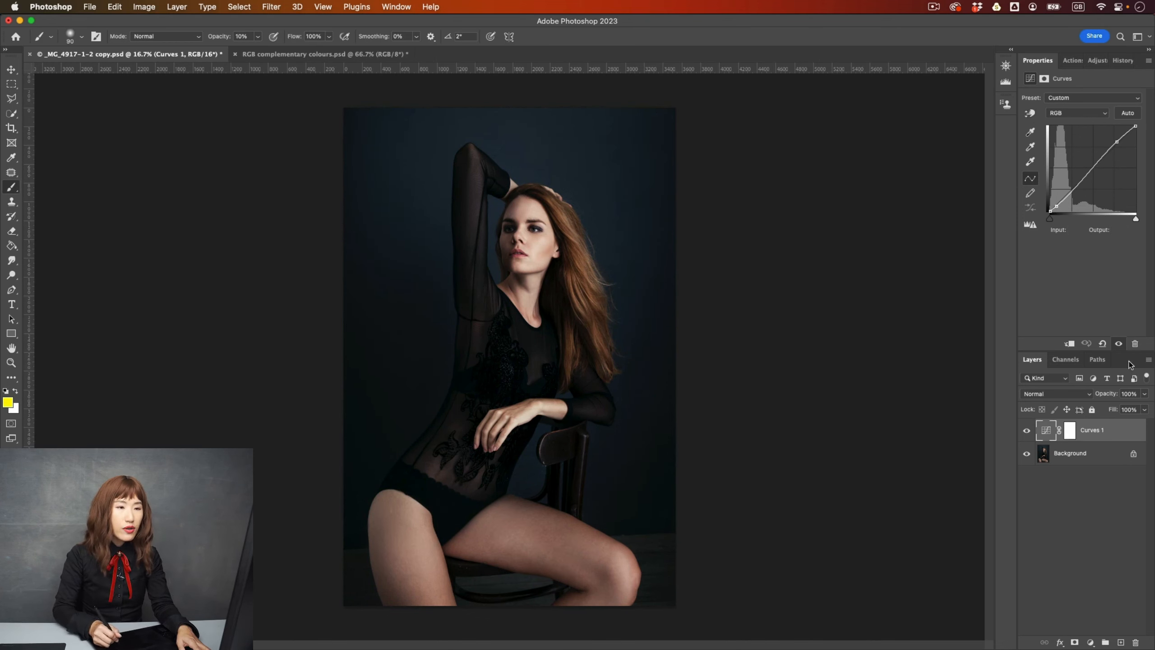
{"action": "left_click", "coordinate": [1103, 345]}
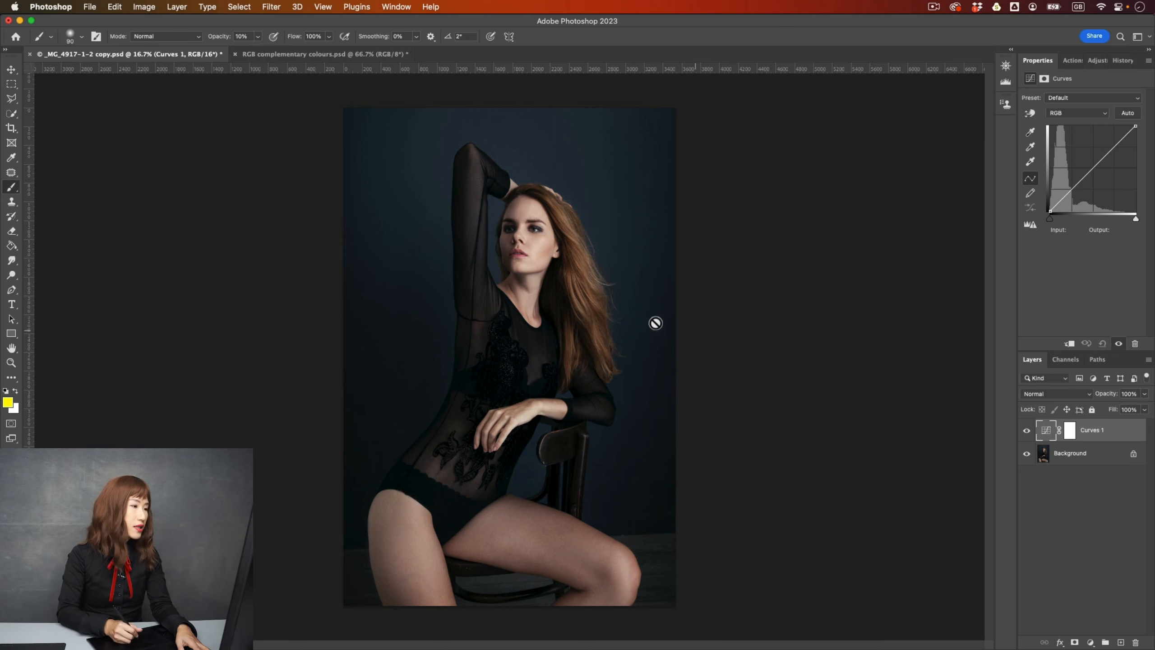
Step: Brighten the dark hair beside the neck with the on-image Curves adjustment, and invert the Curves 1 mask to black
{"action": "left_click", "coordinate": [1030, 114]}
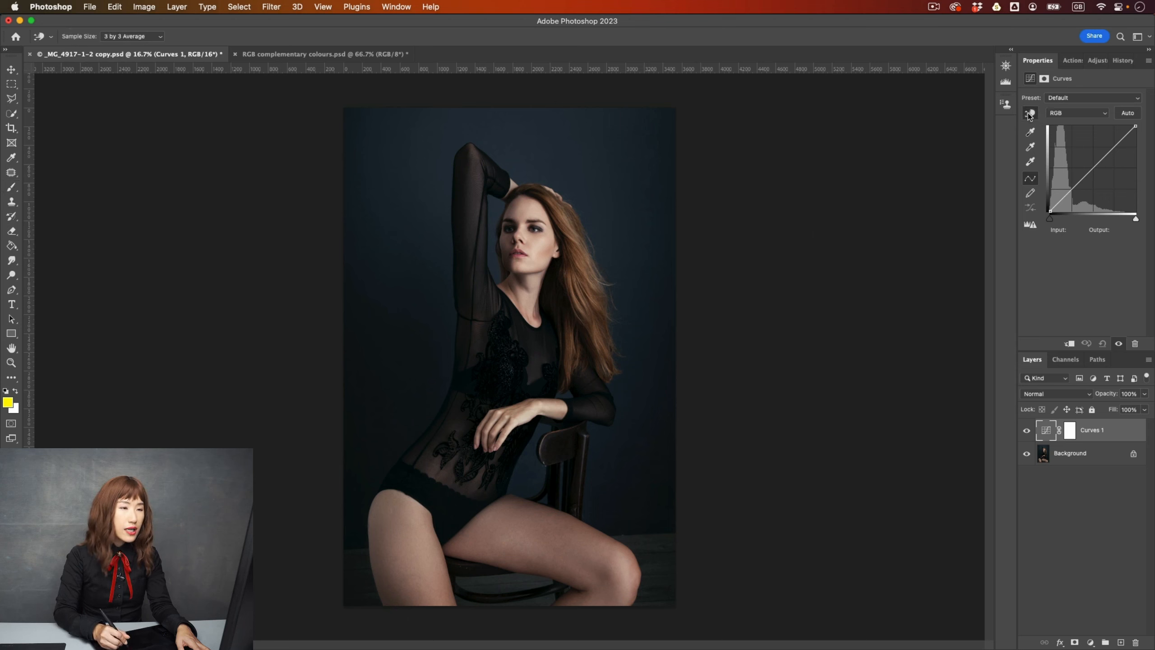
{"action": "left_click_drag", "start_coordinate": [559, 303], "coordinate": [563, 297]}
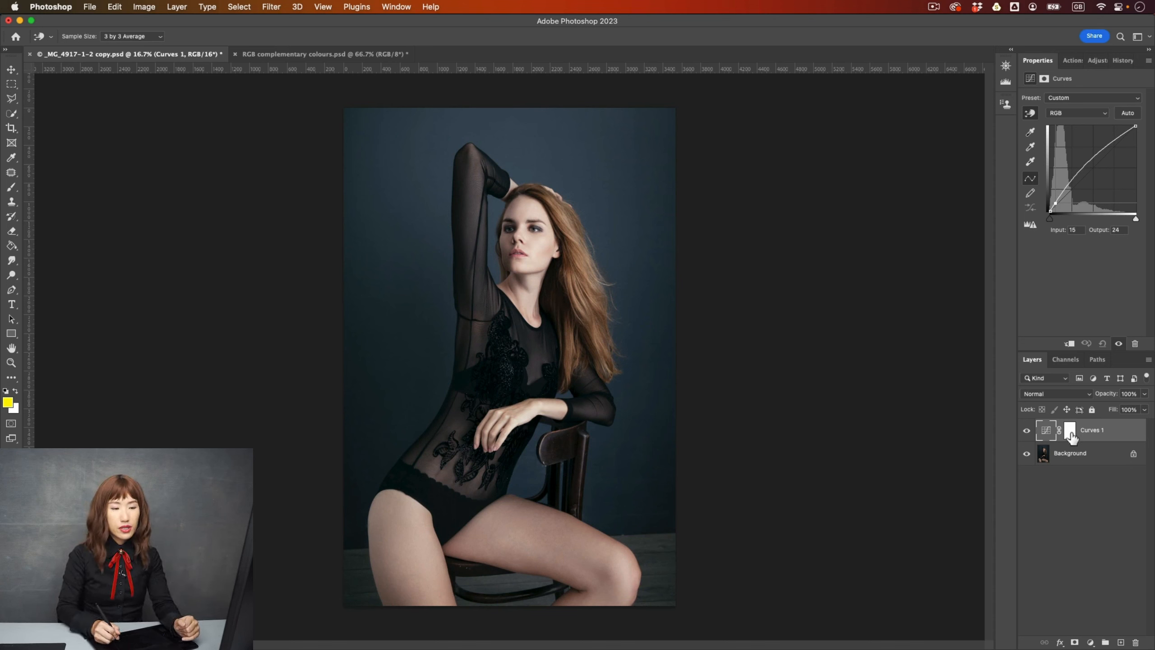
{"action": "left_click", "coordinate": [1070, 430]}
{"action": "key", "text": "b"}
{"action": "key", "text": "d"}
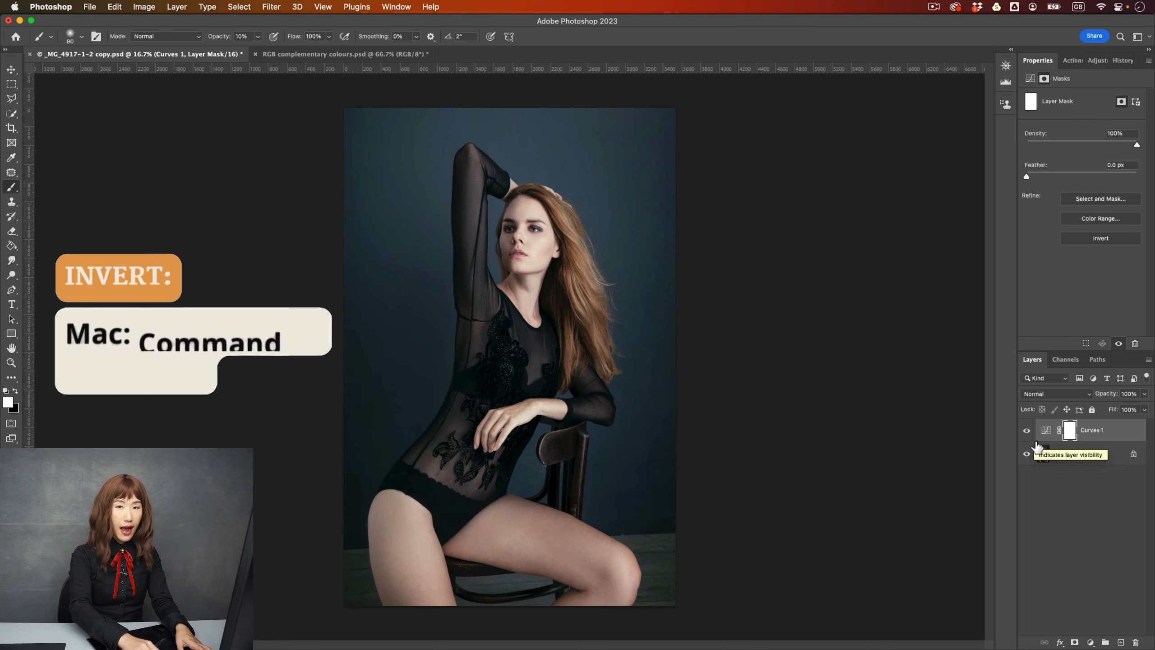
{"action": "key", "text": "super+i"}
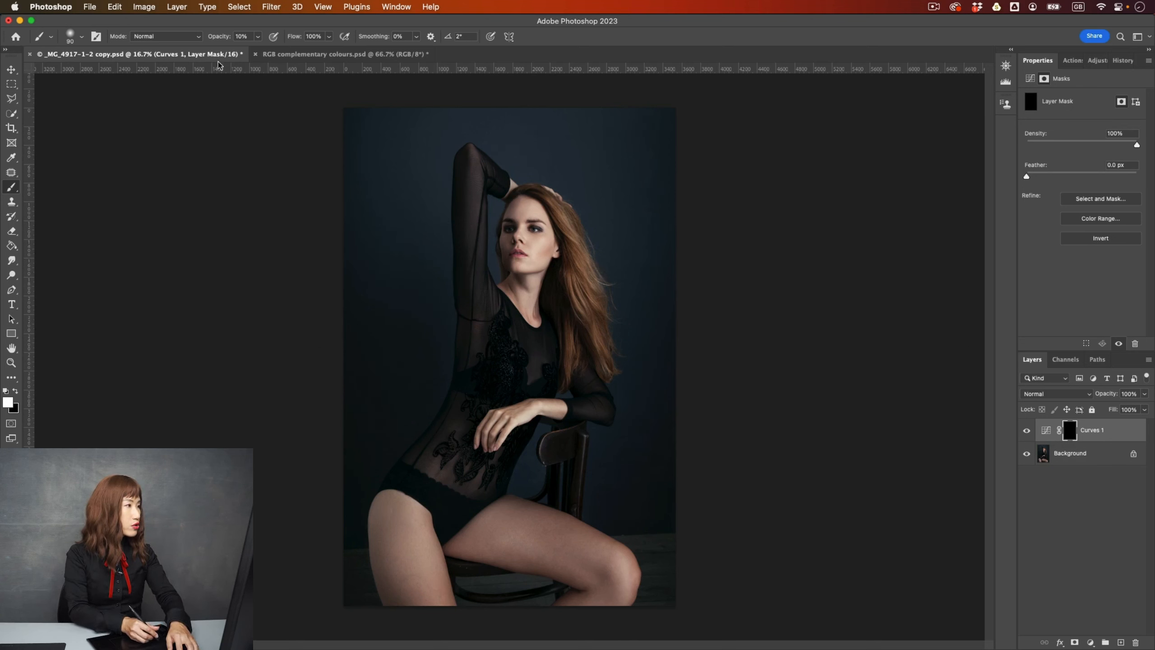
Step: Paint white over the dark hair beside the neck on the Curves 1 mask with a 200 px brush at 100% opacity
{"action": "left_click", "coordinate": [257, 37]}
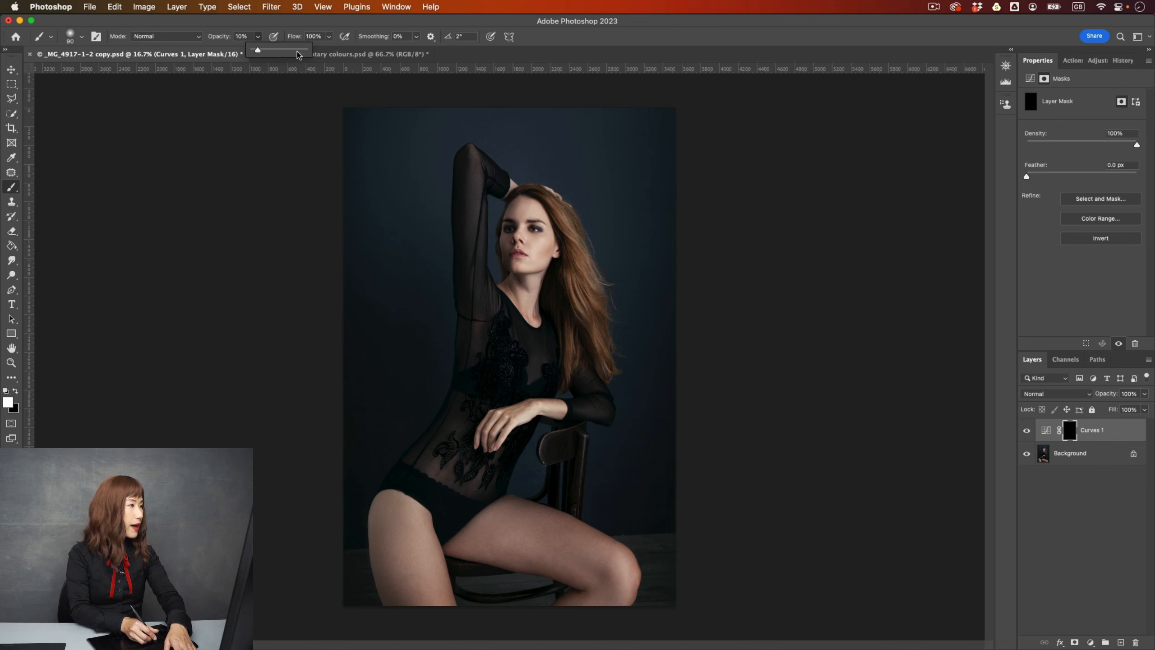
{"action": "left_click", "coordinate": [601, 213]}
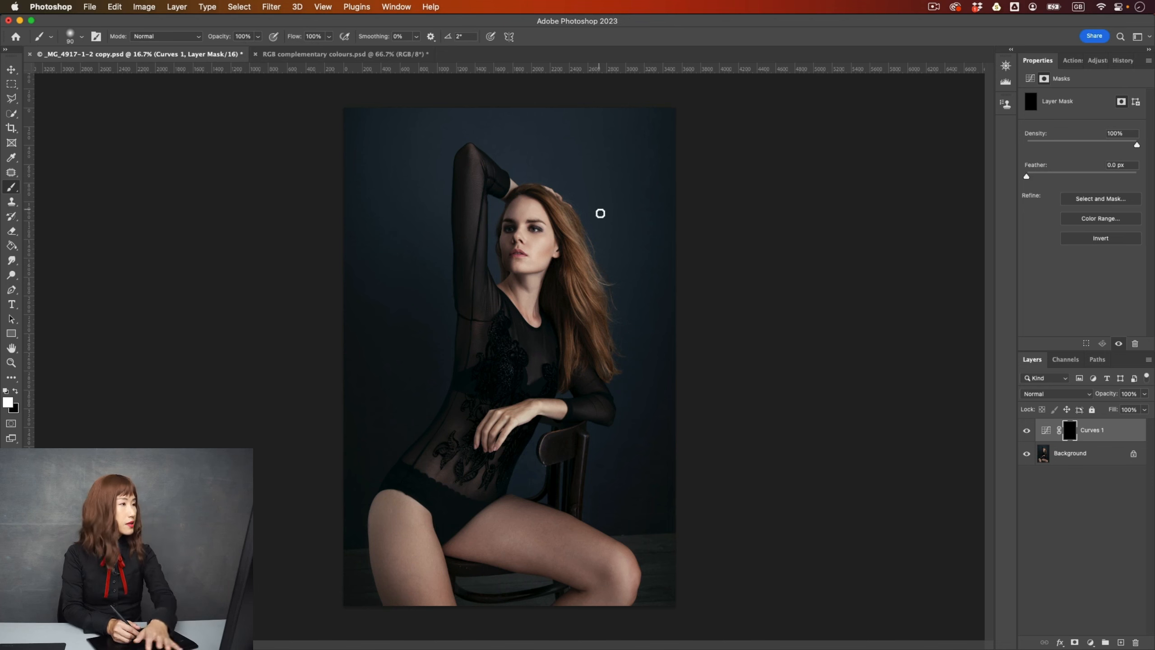
{"action": "key", "text": "bracketright"}
{"action": "key", "text": "bracketright"}
{"action": "key", "text": "bracketright"}
{"action": "key", "text": "bracketright"}
{"action": "key", "text": "bracketright"}
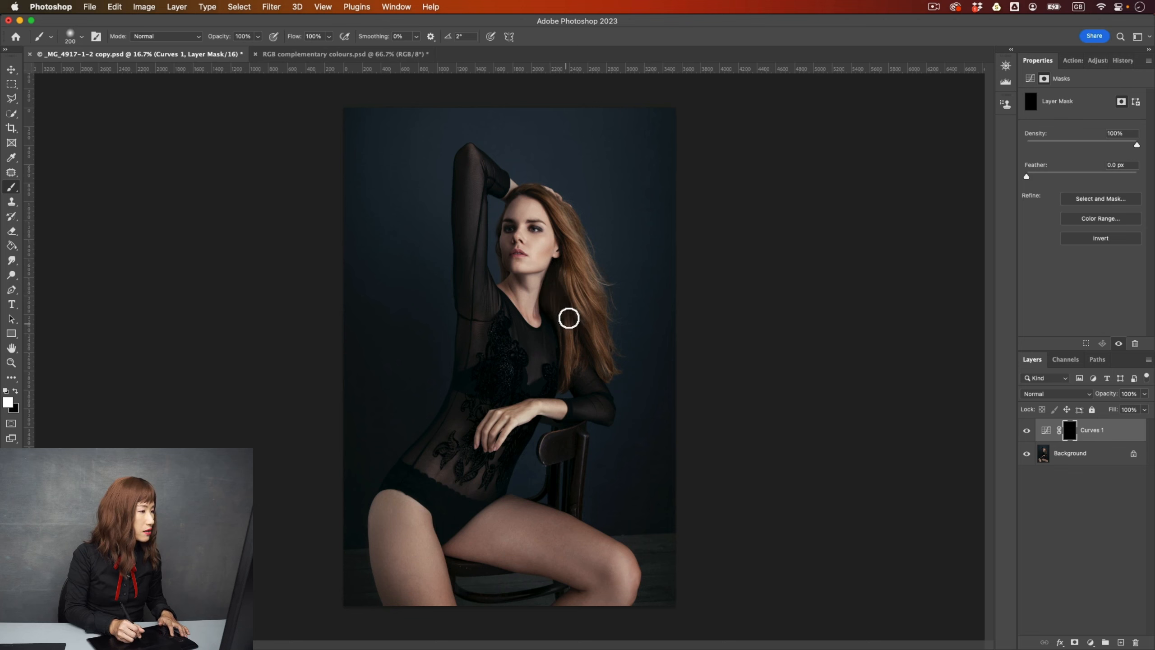
{"action": "mouse_move", "coordinate": [559, 304]}
{"action": "left_mouse_down"}
{"action": "mouse_move", "coordinate": [558, 271]}
{"action": "mouse_move", "coordinate": [553, 309]}
{"action": "mouse_move", "coordinate": [571, 332]}
{"action": "mouse_move", "coordinate": [564, 299]}
{"action": "left_mouse_up"}
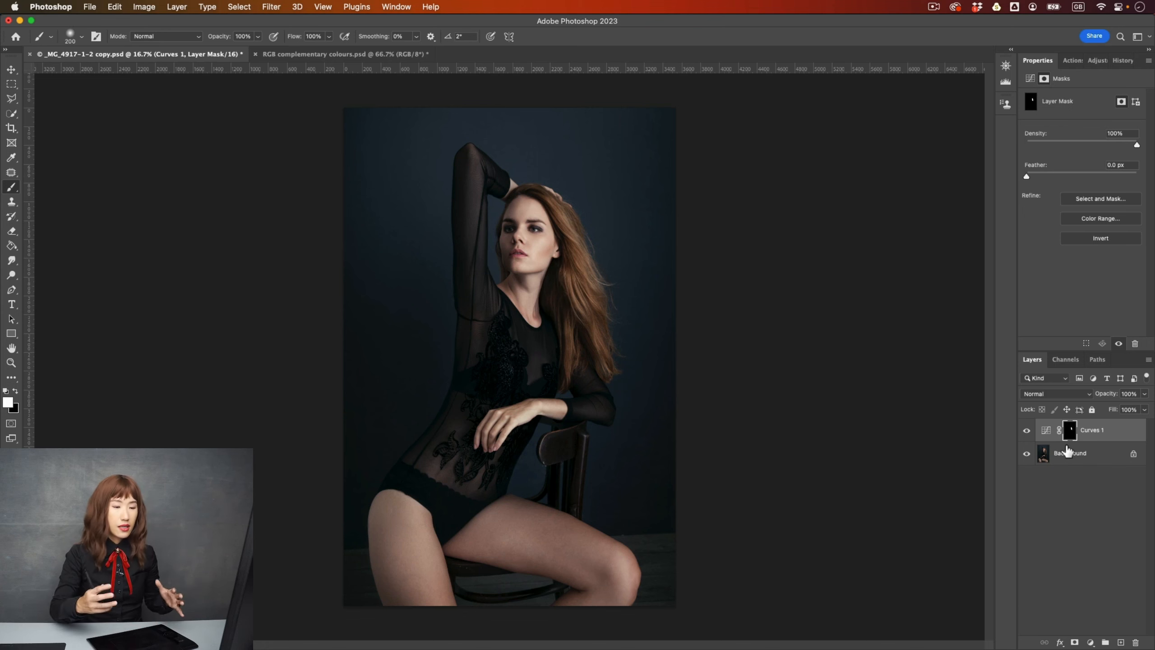
Step: Compare the image with Curves 1 hidden and shown, and feather its layer mask by about 46 px
{"action": "left_click", "coordinate": [1027, 431]}
{"action": "left_click", "coordinate": [1026, 431]}
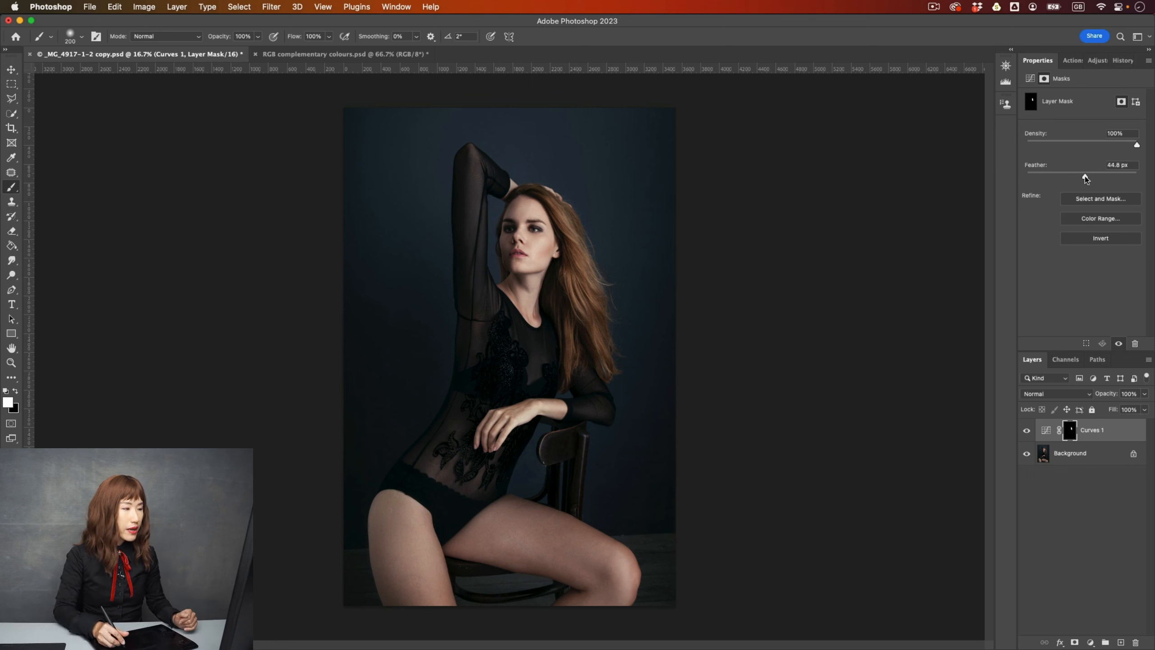
Step: Reset Curves 1 to its default curve and return its layer mask to solid white
{"action": "left_click", "coordinate": [1046, 430]}
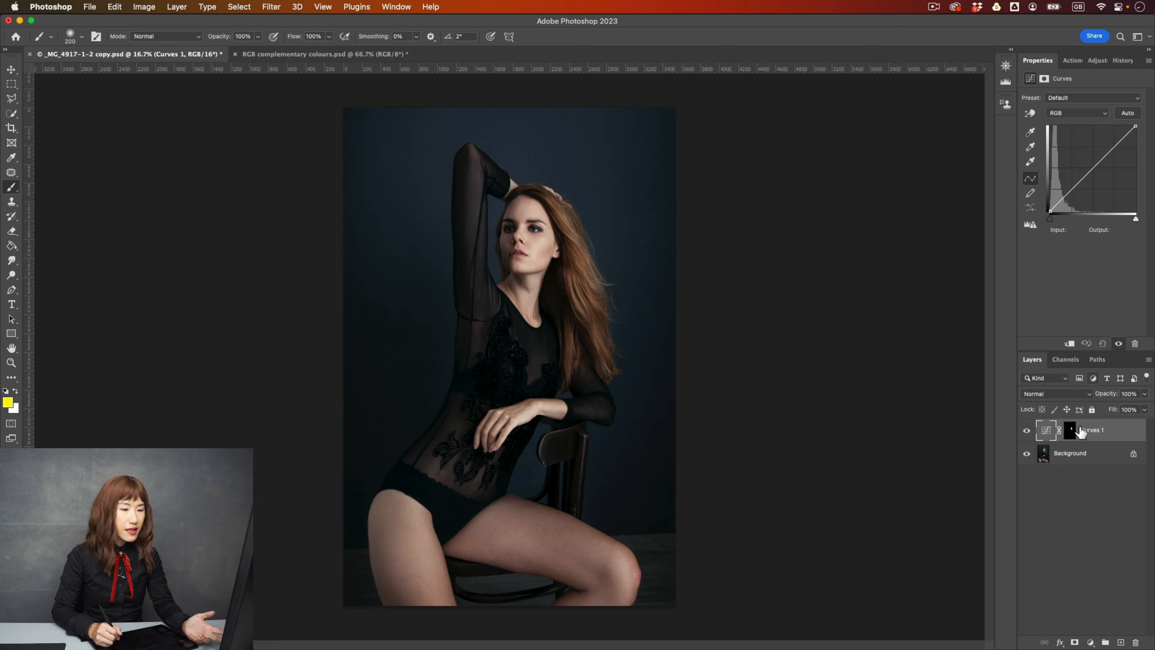
{"action": "left_click", "coordinate": [1070, 435]}
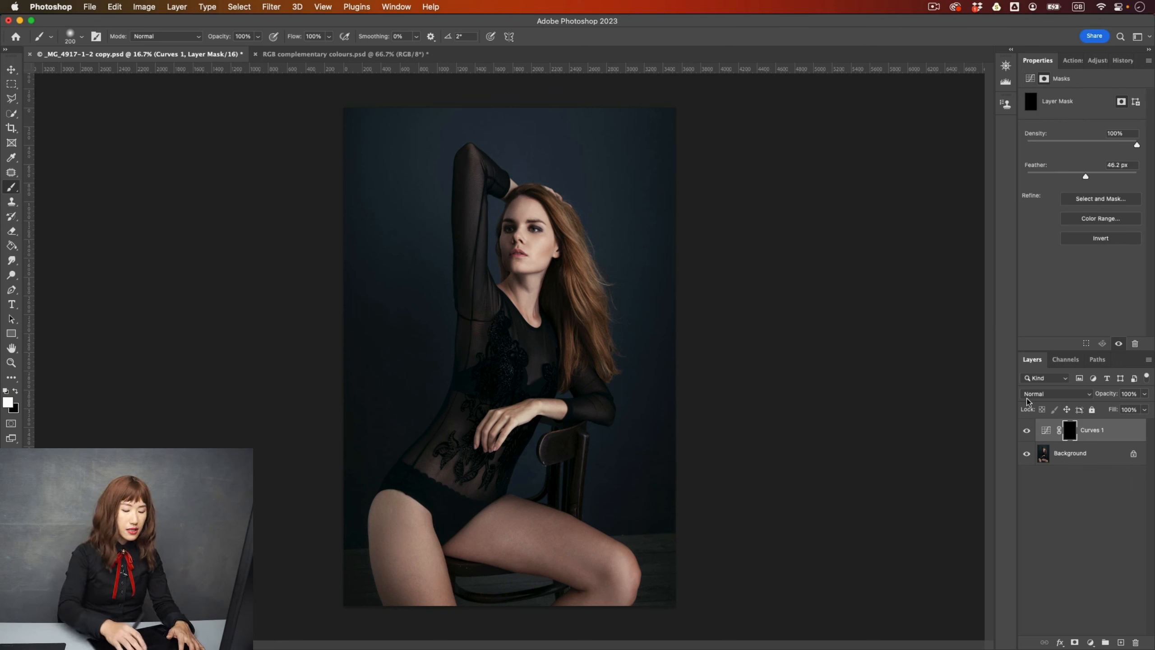
{"action": "key", "text": "super+i"}
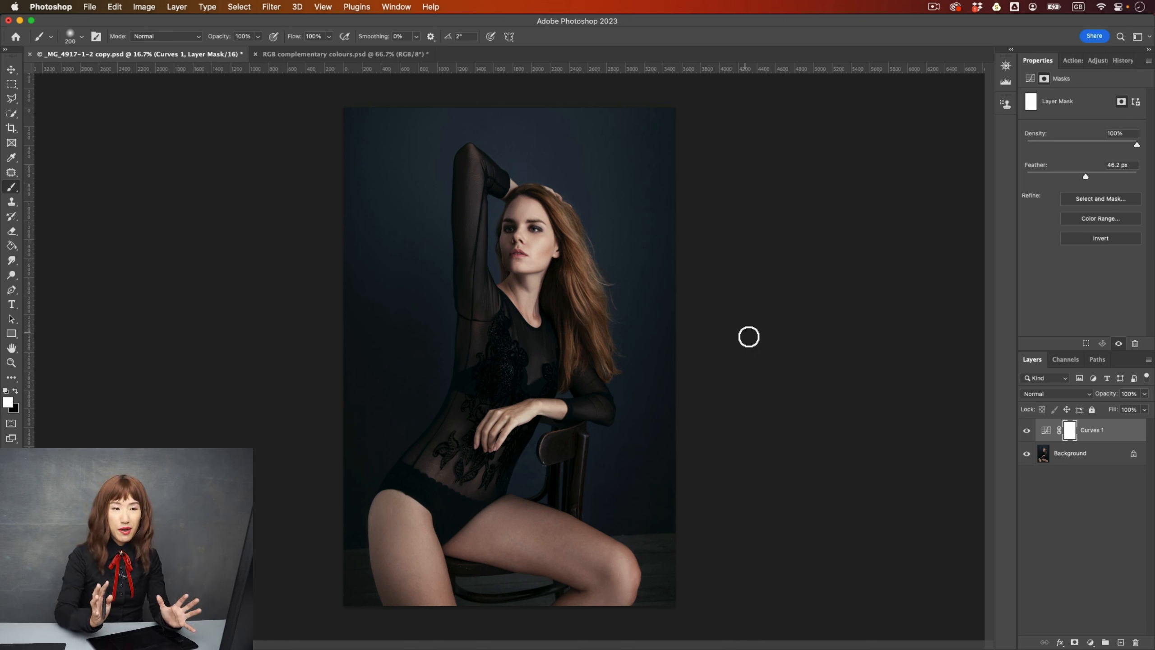
Step: Add a second Curves adjustment layer above Curves 1
{"action": "left_click", "coordinate": [1091, 641]}
{"action": "left_click", "coordinate": [1087, 456]}
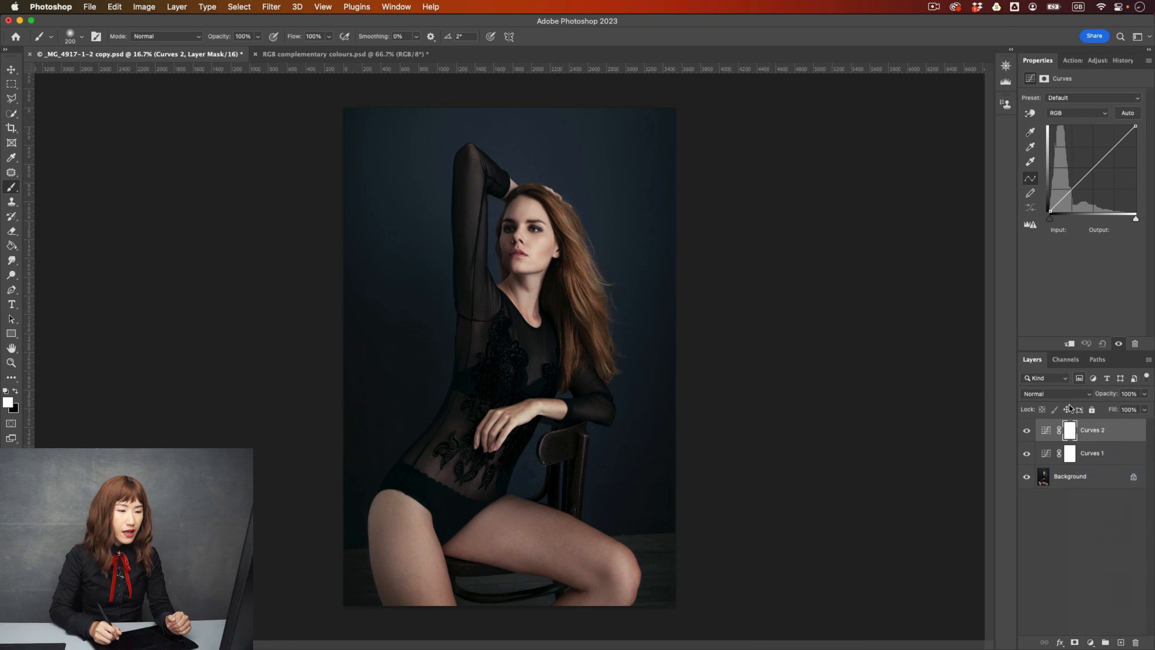
Step: Darken the midtones of Curves 1 to about input 138, output 86, and brighten Curves 2 to input 95, output 140
{"action": "left_click", "coordinate": [1108, 459]}
{"action": "left_click_drag", "start_coordinate": [1094, 167], "coordinate": [1100, 182]}
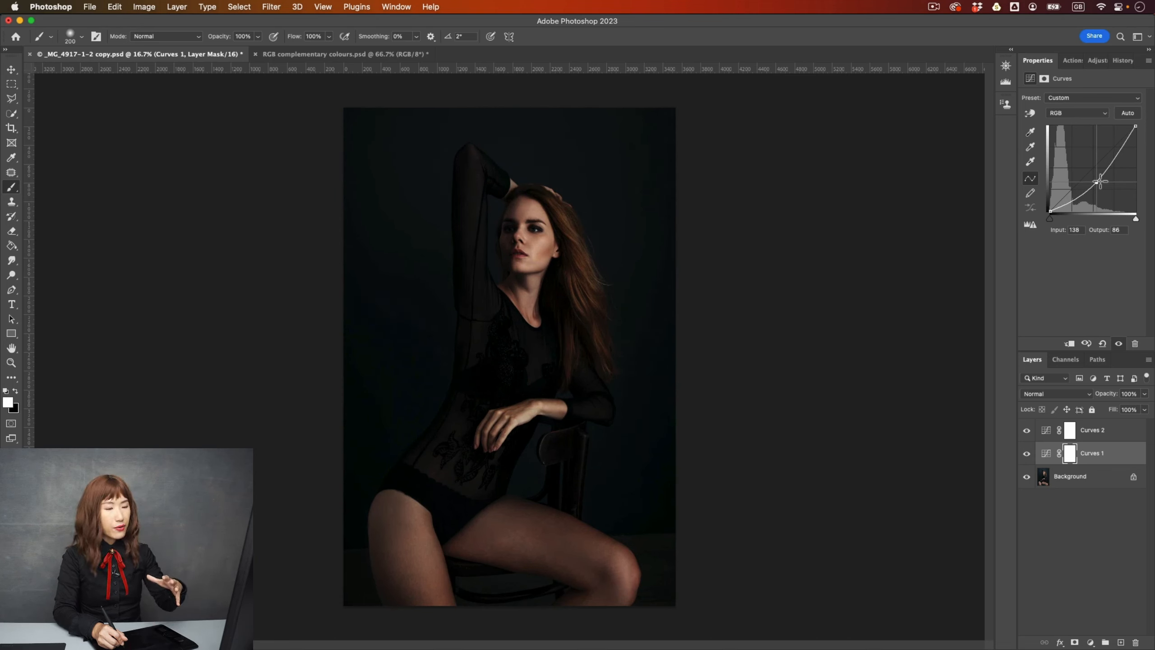
{"action": "left_click", "coordinate": [1100, 430]}
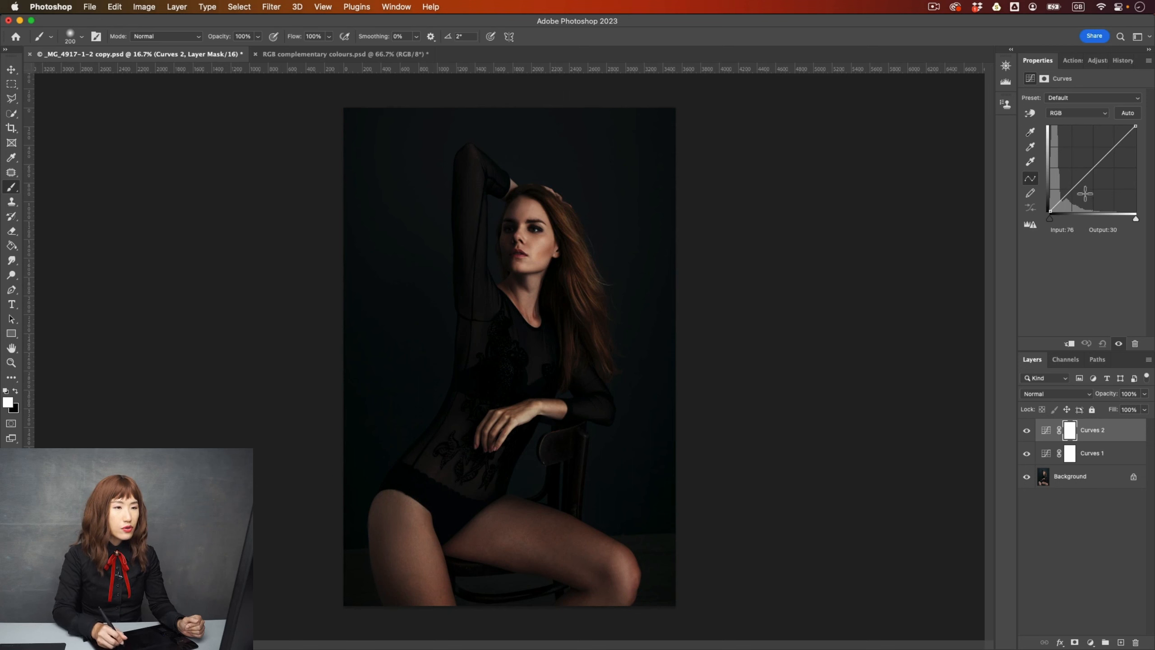
{"action": "mouse_move", "coordinate": [1082, 180]}
{"action": "left_mouse_down"}
{"action": "mouse_move", "coordinate": [1083, 154]}
{"action": "mouse_move", "coordinate": [1084, 167]}
{"action": "left_mouse_up"}
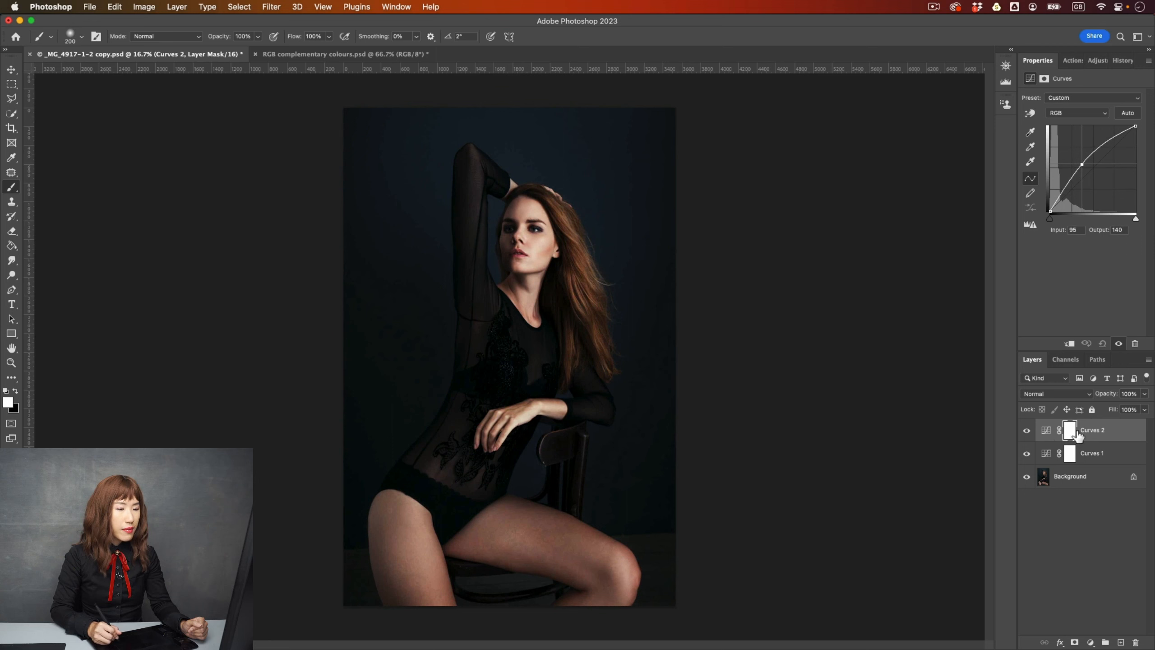
Step: Rename the Curves 1 layer as burn and the Curves 2 layer as dodge
{"action": "double_click", "coordinate": [1090, 452]}
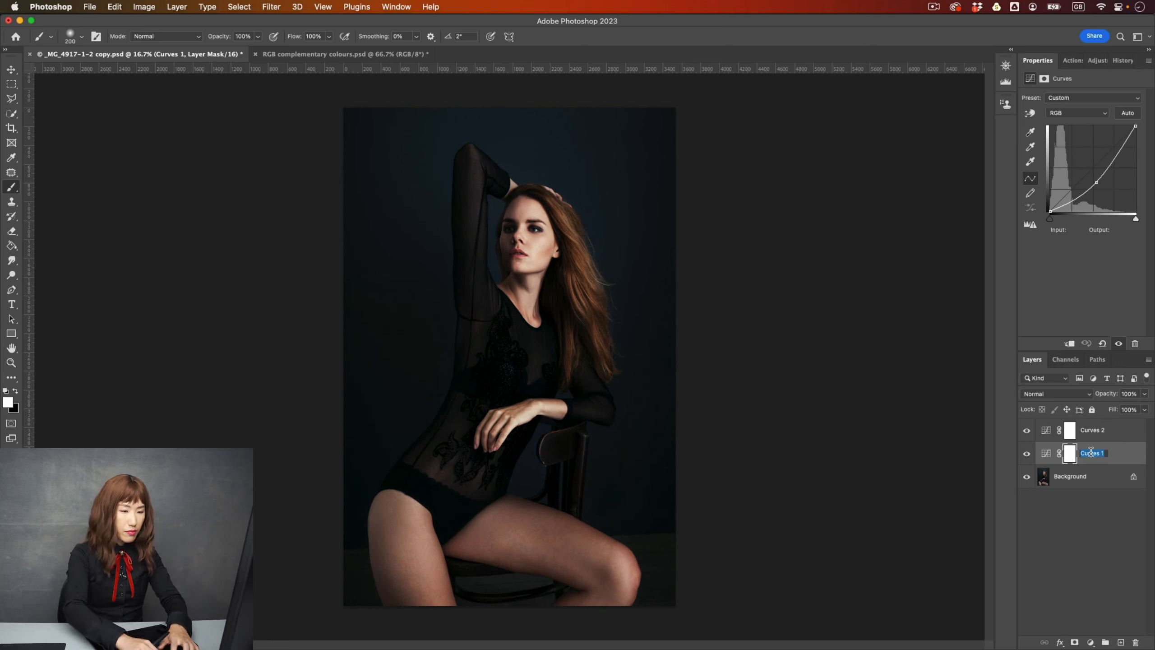
{"action": "double_click", "coordinate": [1091, 430]}
{"action": "type", "text": "dodge"}
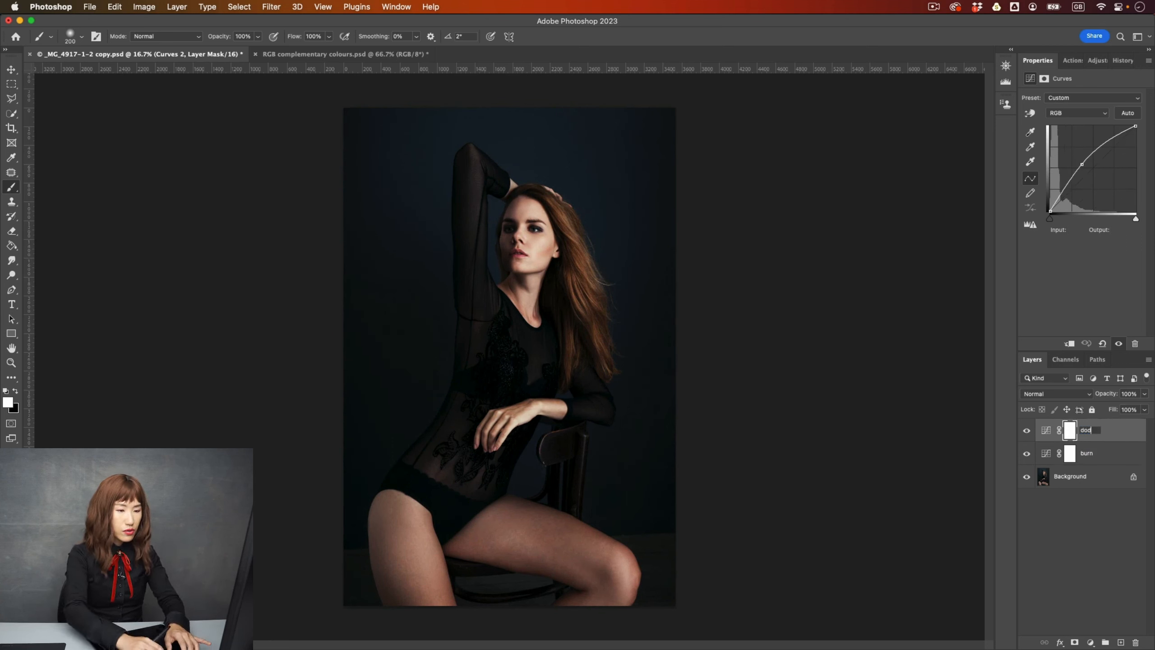
{"action": "key", "text": "Return"}
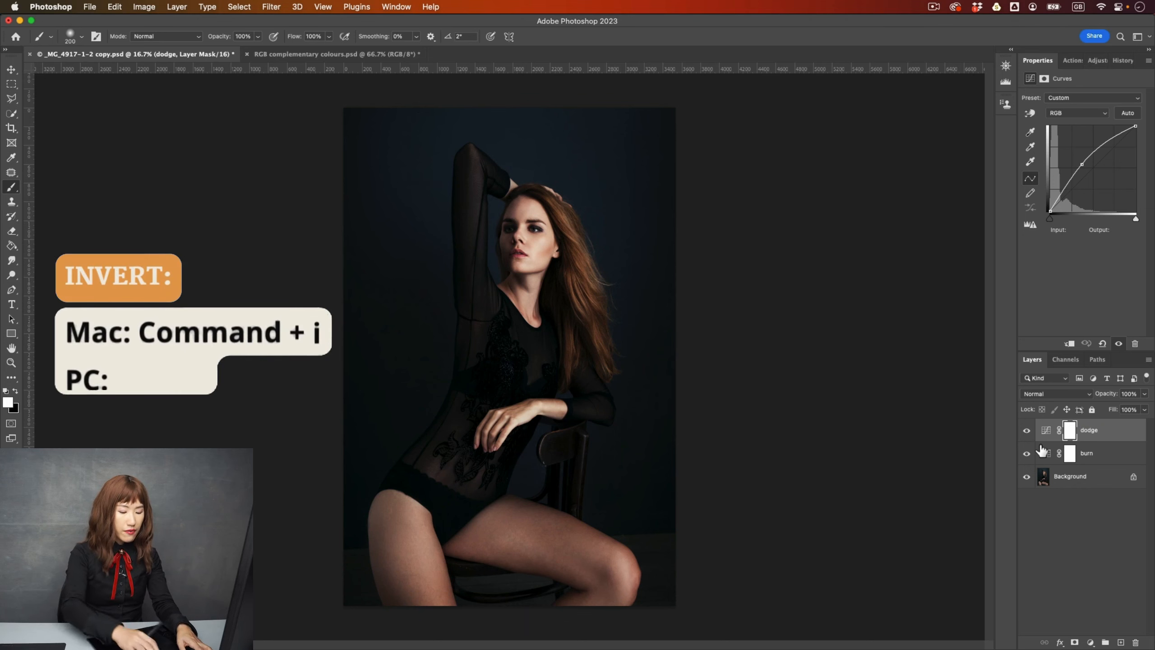
Step: Invert the layer masks of both the dodge and burn layers to black
{"action": "key", "text": "super+i"}
{"action": "left_click", "coordinate": [1071, 453]}
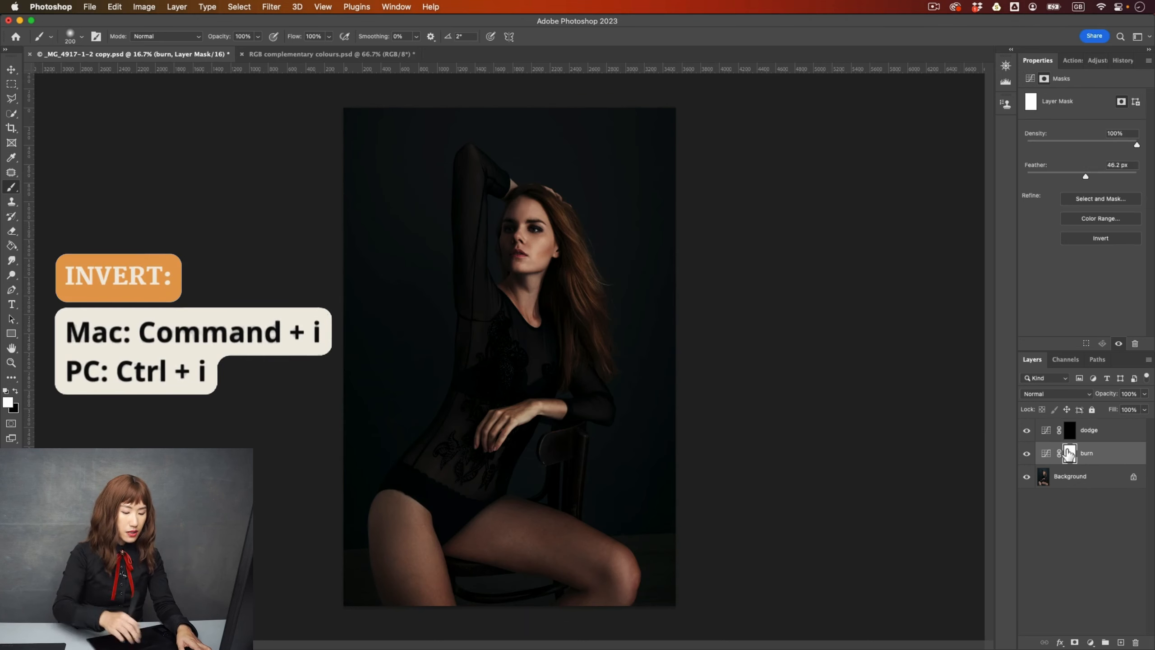
{"action": "key", "text": "super+i"}
{"action": "left_click", "coordinate": [1080, 458]}
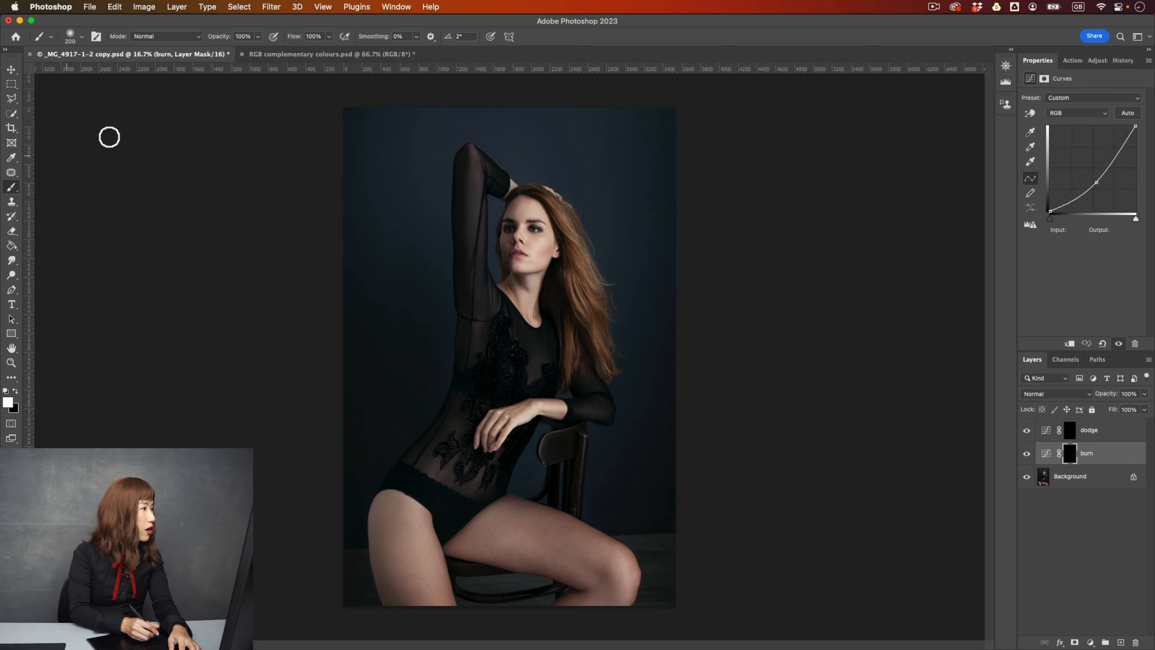
Step: Set the brush opacity to 20% and paint on the burn mask over the cheek with a 175 px brush and the neck at 200 px
{"action": "key", "text": "2"}
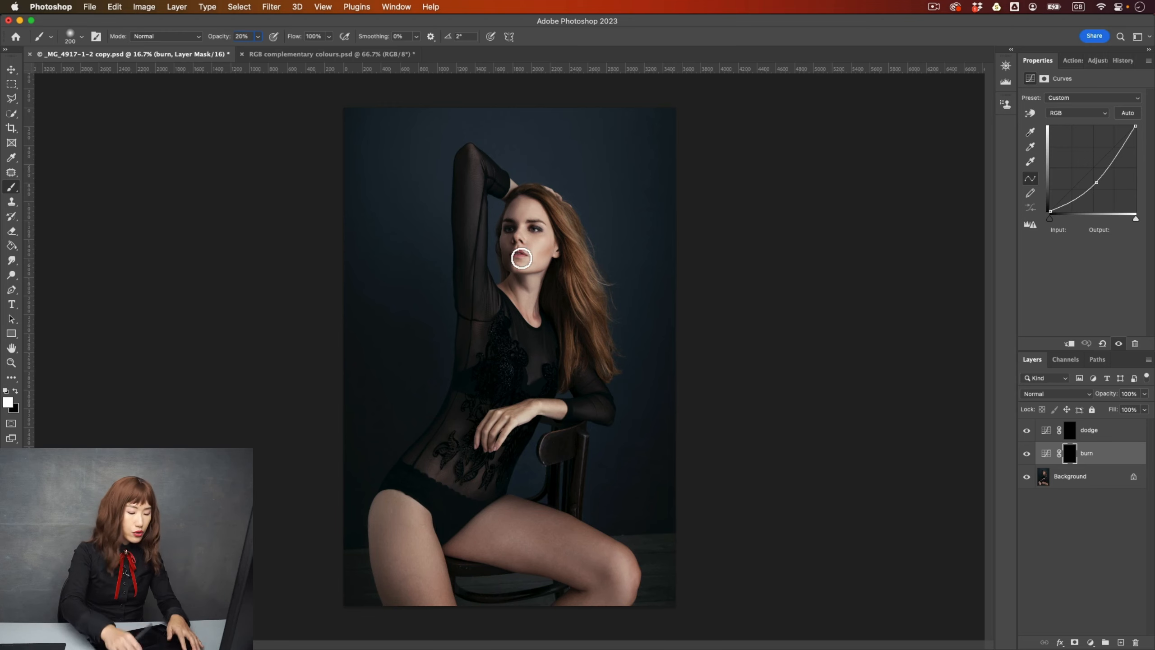
{"action": "key", "text": "super+plus"}
{"action": "key", "text": "super+plus"}
{"action": "left_click_drag", "start_coordinate": [585, 222], "coordinate": [621, 395]}
{"action": "key", "text": "bracketleft"}
{"action": "key", "text": "bracketleft"}
{"action": "key", "text": "bracketright"}
{"action": "key", "text": "bracketright"}
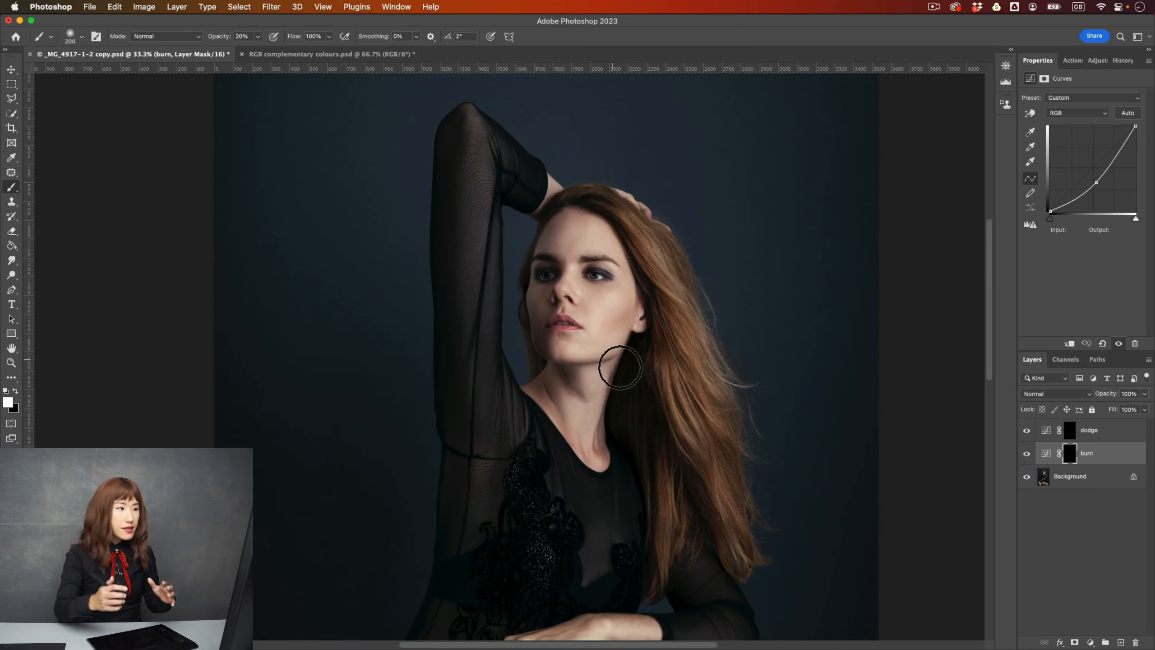
{"action": "key", "text": "bracketleft"}
{"action": "key", "text": "bracketleft"}
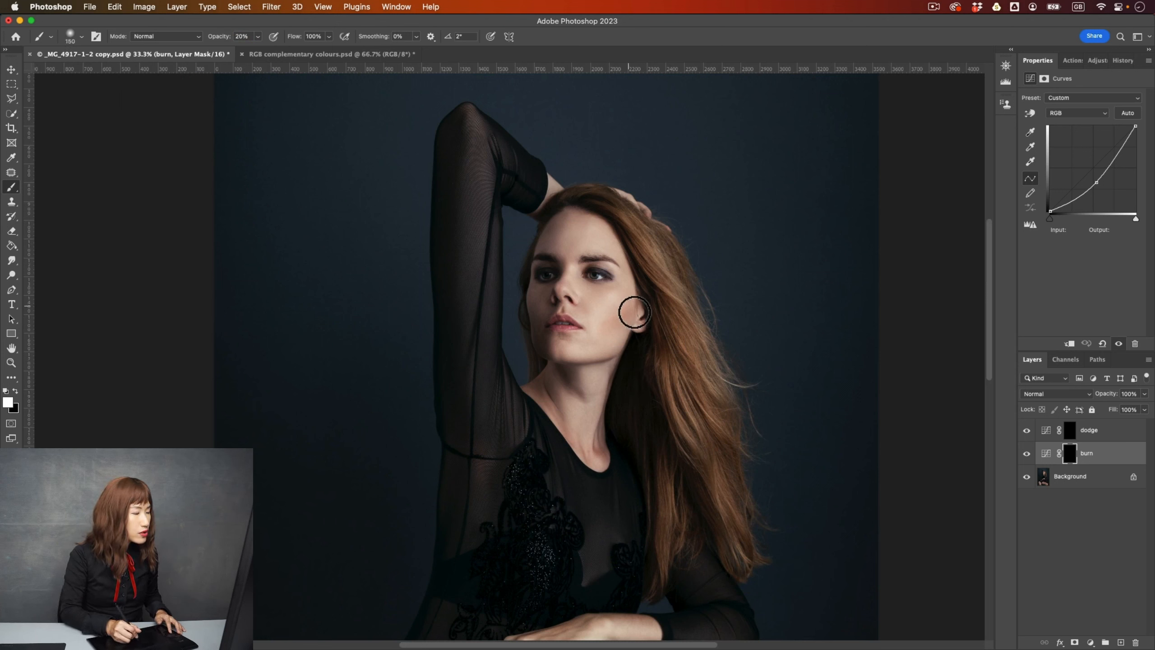
{"action": "key", "text": "bracketright"}
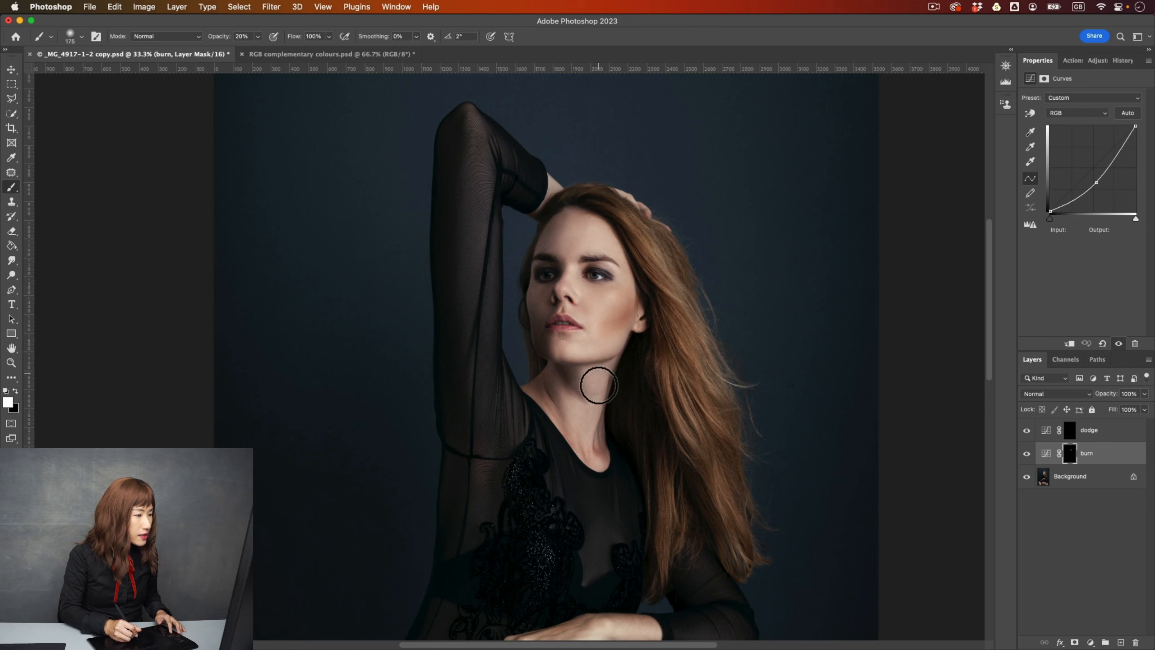
{"action": "key", "text": "bracketright"}
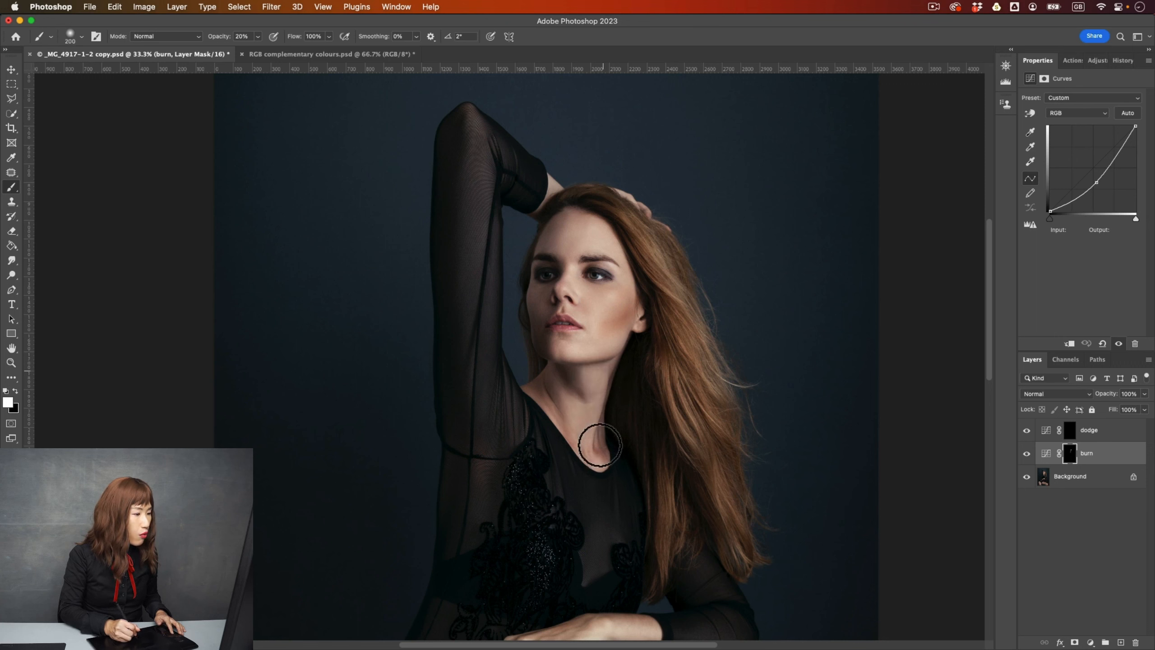
Step: Burn the forehead along the hairline with a 90 px brush and the eye area with a 45 px brush
{"action": "key", "text": "bracketleft"}
{"action": "key", "text": "bracketleft"}
{"action": "key", "text": "bracketleft"}
{"action": "key", "text": "bracketleft"}
{"action": "key", "text": "bracketleft"}
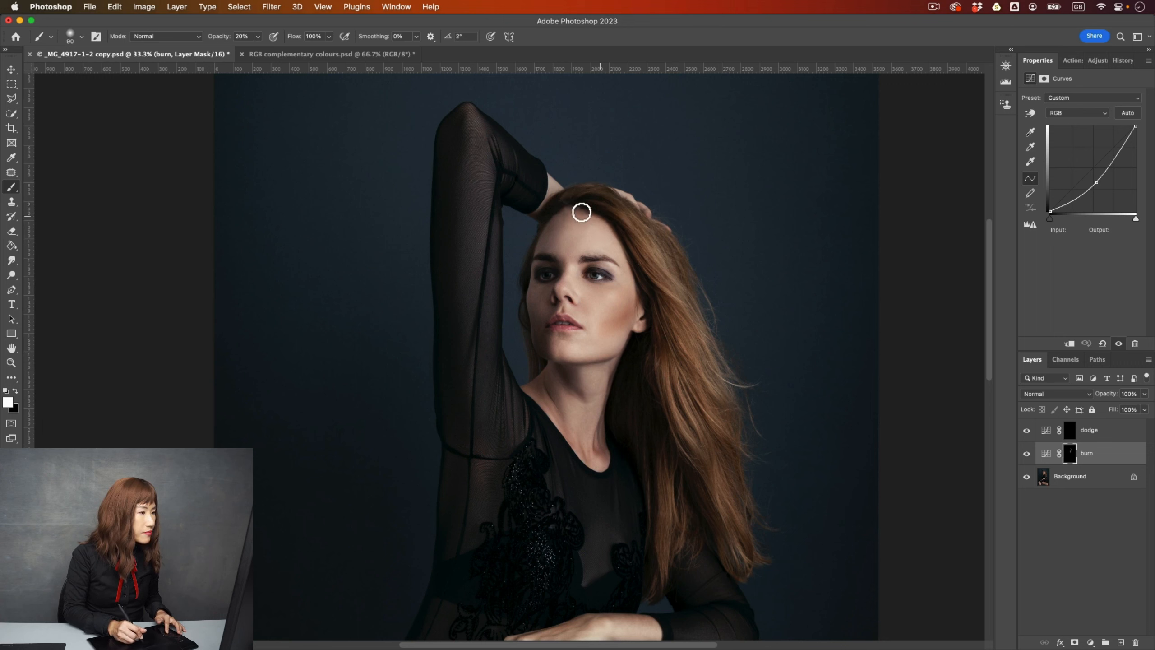
{"action": "key", "text": "bracketleft"}
{"action": "key", "text": "bracketleft"}
{"action": "key", "text": "bracketleft"}
{"action": "key", "text": "bracketleft"}
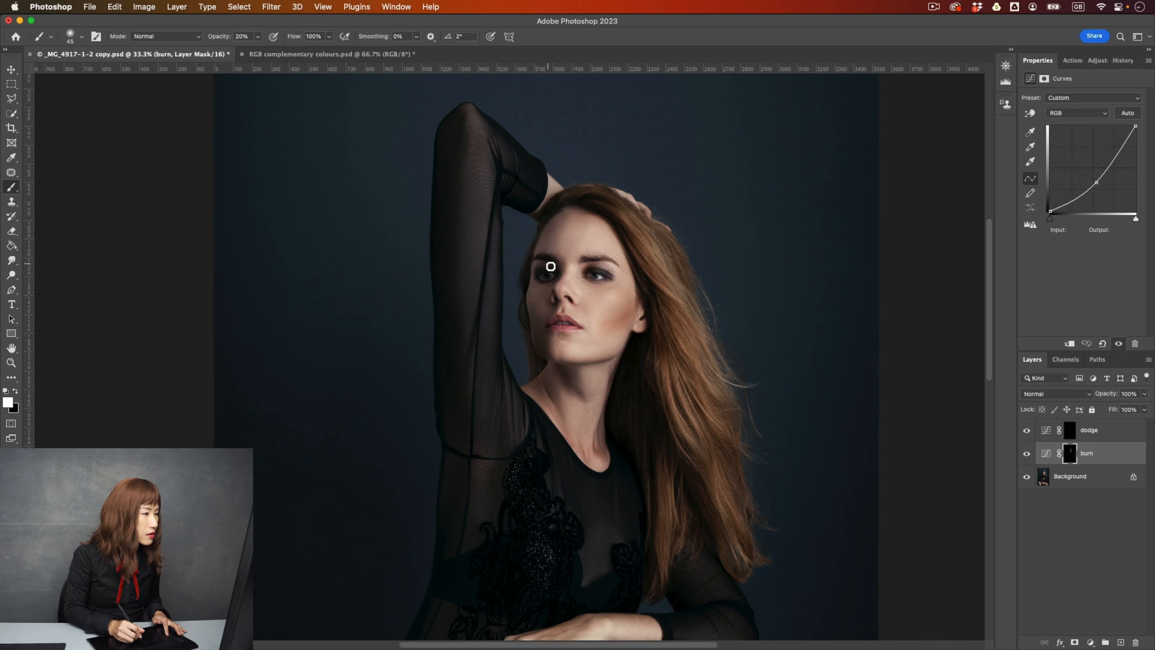
Step: Burn the wrist beside the black sleeve cuff on the burn mask with a 175 px brush
{"action": "key", "text": "bracketright"}
{"action": "mouse_move", "coordinate": [635, 485]}
{"action": "left_mouse_down"}
{"action": "mouse_move", "coordinate": [645, 374]}
{"action": "mouse_move", "coordinate": [637, 398]}
{"action": "left_mouse_up"}
{"action": "key", "text": "bracketright"}
{"action": "key", "text": "bracketright"}
{"action": "key", "text": "bracketright"}
{"action": "key", "text": "bracketright"}
{"action": "key", "text": "bracketright"}
{"action": "key", "text": "bracketright"}
{"action": "key", "text": "bracketright"}
{"action": "key", "text": "bracketright"}
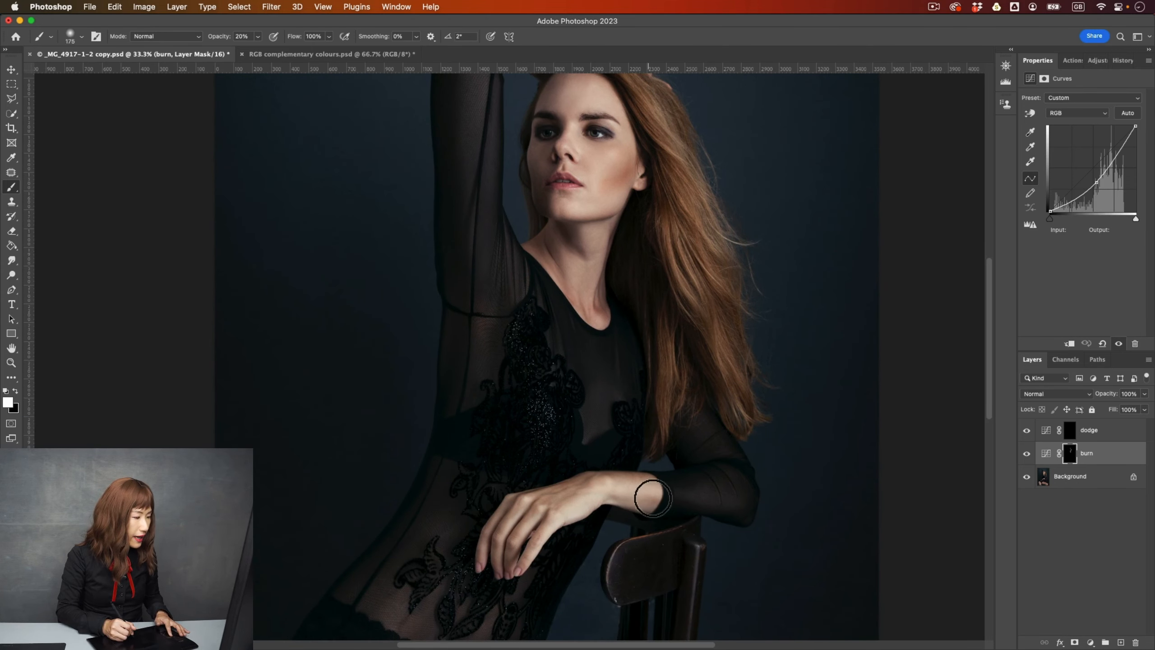
Step: Burn the shaded back of the resting hand with a 90 px brush
{"action": "key", "text": "bracketleft"}
{"action": "key", "text": "bracketleft"}
{"action": "key", "text": "bracketleft"}
{"action": "key", "text": "bracketleft"}
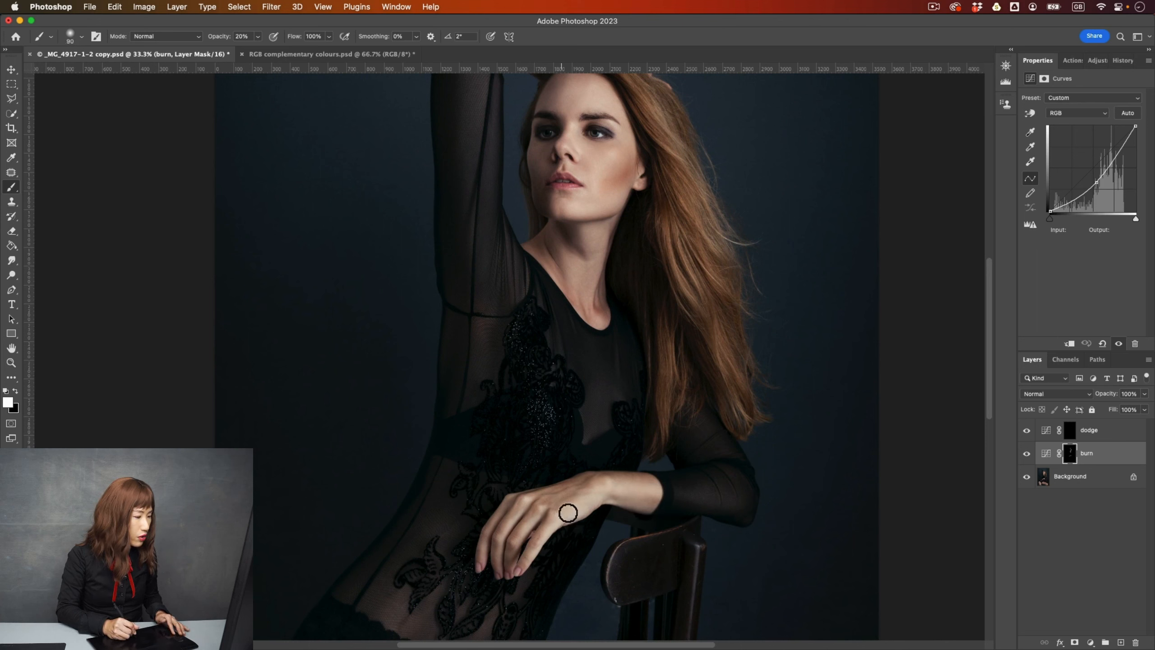
Step: Deepen the shadow on the neck on the burn mask with a 200 px brush
{"action": "key", "text": "bracketright"}
{"action": "key", "text": "bracketright"}
{"action": "key", "text": "bracketright"}
{"action": "key", "text": "bracketright"}
{"action": "key", "text": "bracketright"}
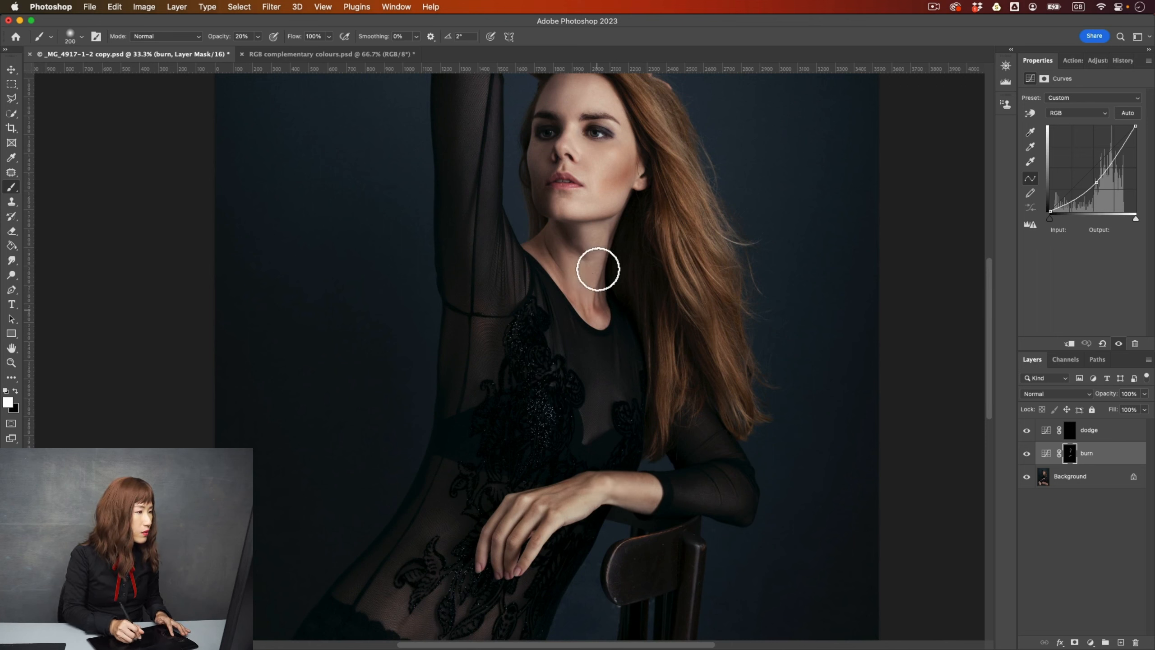
{"action": "scroll", "coordinate": [655, 433], "scroll_direction": "up", "scroll_amount": 5}
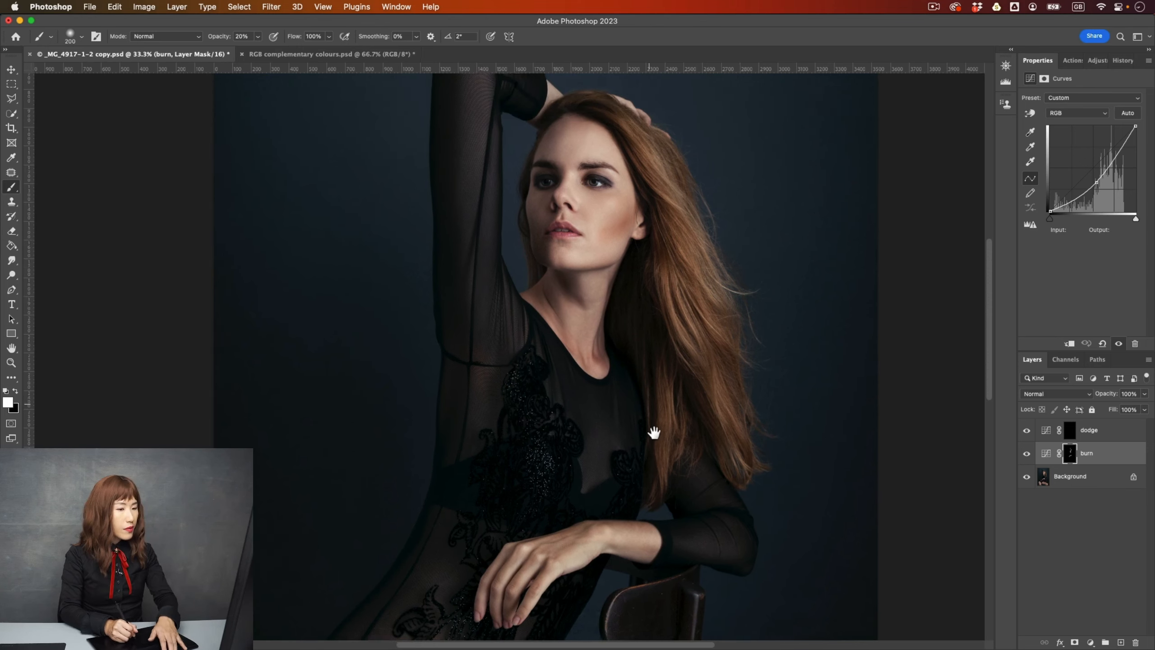
Step: On the dodge layer mask, brighten the forehead with a 175 px brush and the area above the lips with a 60 px brush
{"action": "left_click", "coordinate": [1070, 430]}
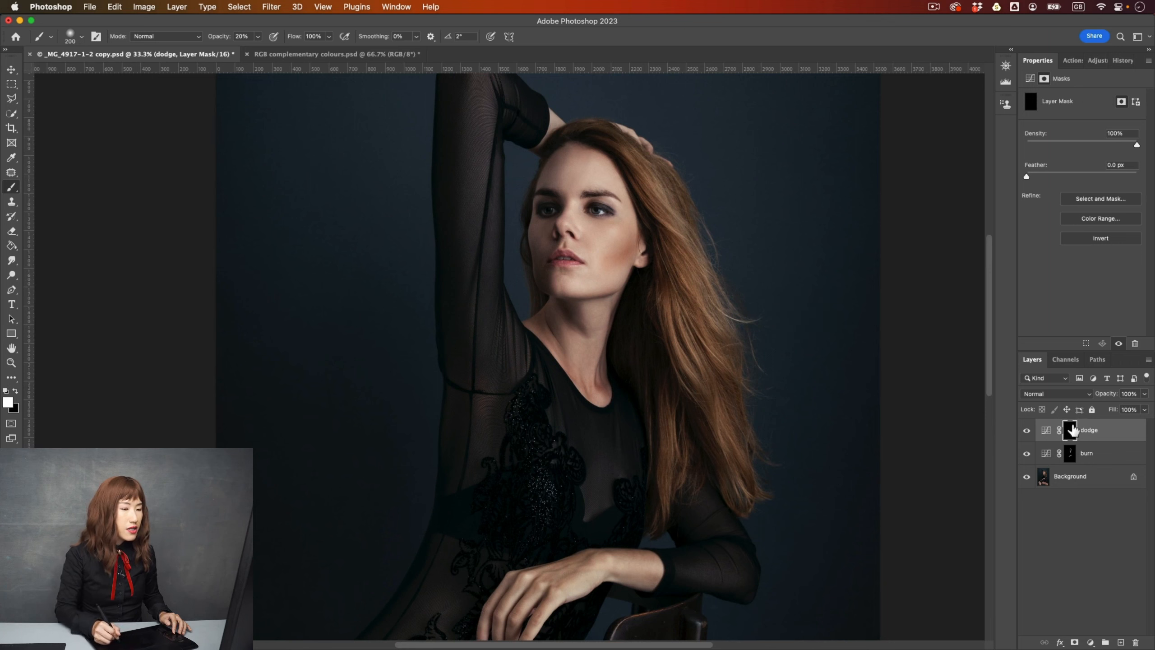
{"action": "key", "text": "bracketleft"}
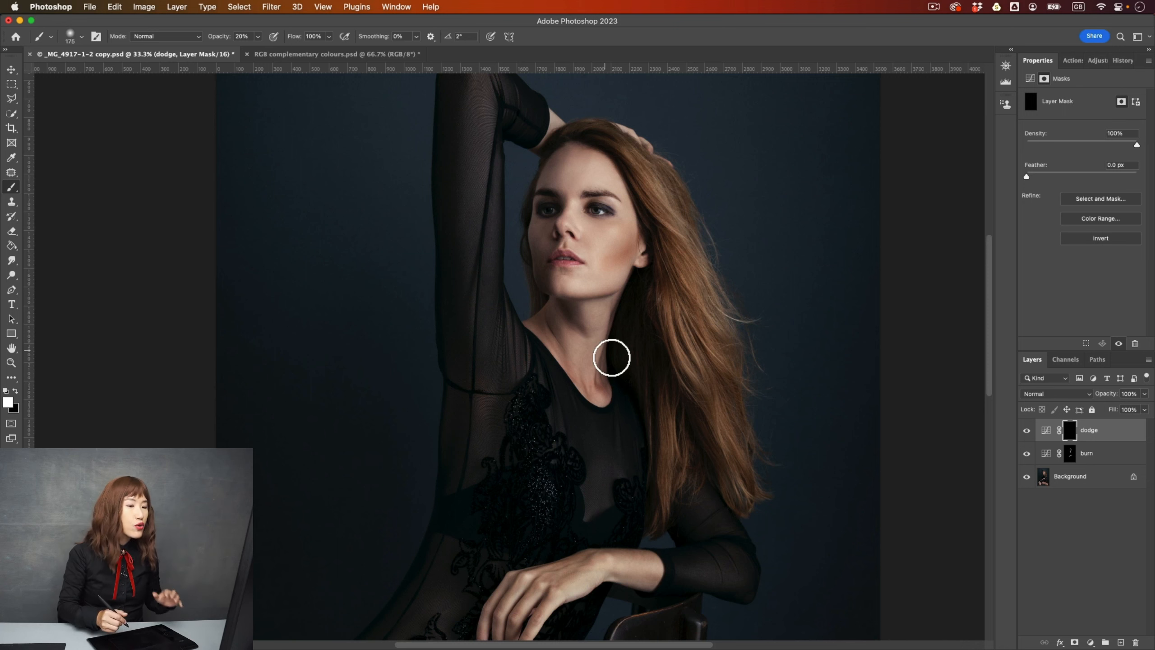
{"action": "mouse_move", "coordinate": [580, 182]}
{"action": "left_mouse_down"}
{"action": "mouse_move", "coordinate": [588, 160]}
{"action": "mouse_move", "coordinate": [586, 176]}
{"action": "left_mouse_up"}
{"action": "key", "text": "bracketleft"}
{"action": "key", "text": "bracketleft"}
{"action": "key", "text": "bracketleft"}
{"action": "key", "text": "bracketleft"}
{"action": "key", "text": "bracketleft"}
{"action": "key", "text": "bracketleft"}
{"action": "key", "text": "bracketleft"}
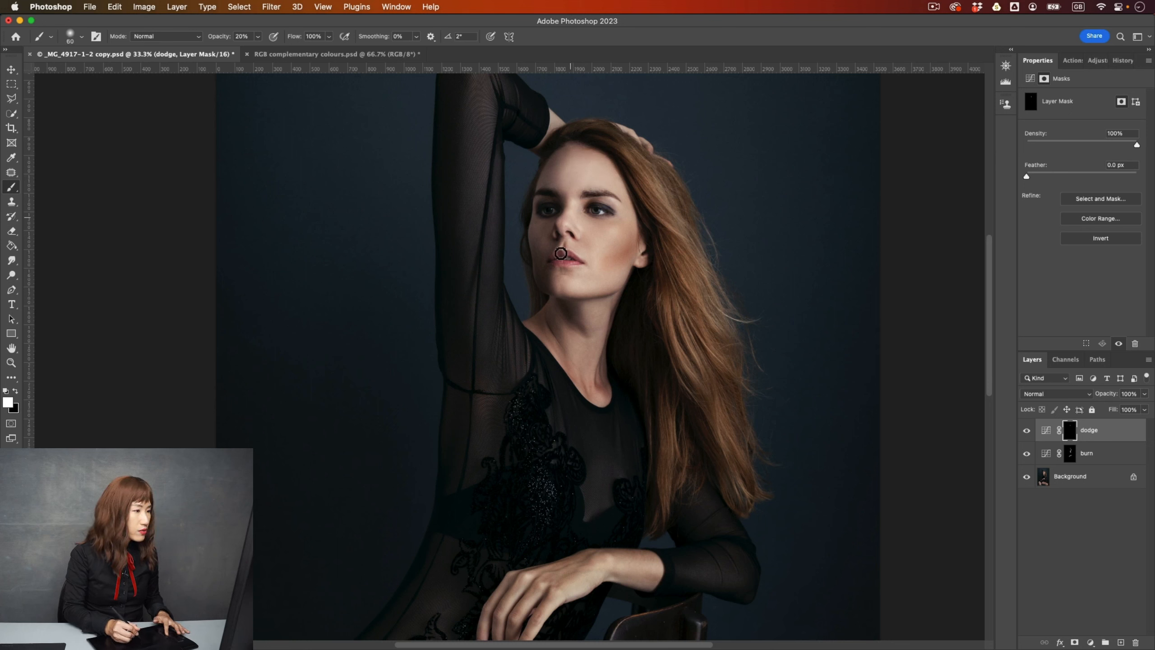
Step: Dodge the long strands of hair with a 60 px brush and check the dodge layer's effect by hiding and showing it
{"action": "key", "text": "bracketright"}
{"action": "key", "text": "bracketleft"}
{"action": "key", "text": "bracketleft"}
{"action": "key", "text": "bracketleft"}
{"action": "key", "text": "bracketleft"}
{"action": "key", "text": "bracketleft"}
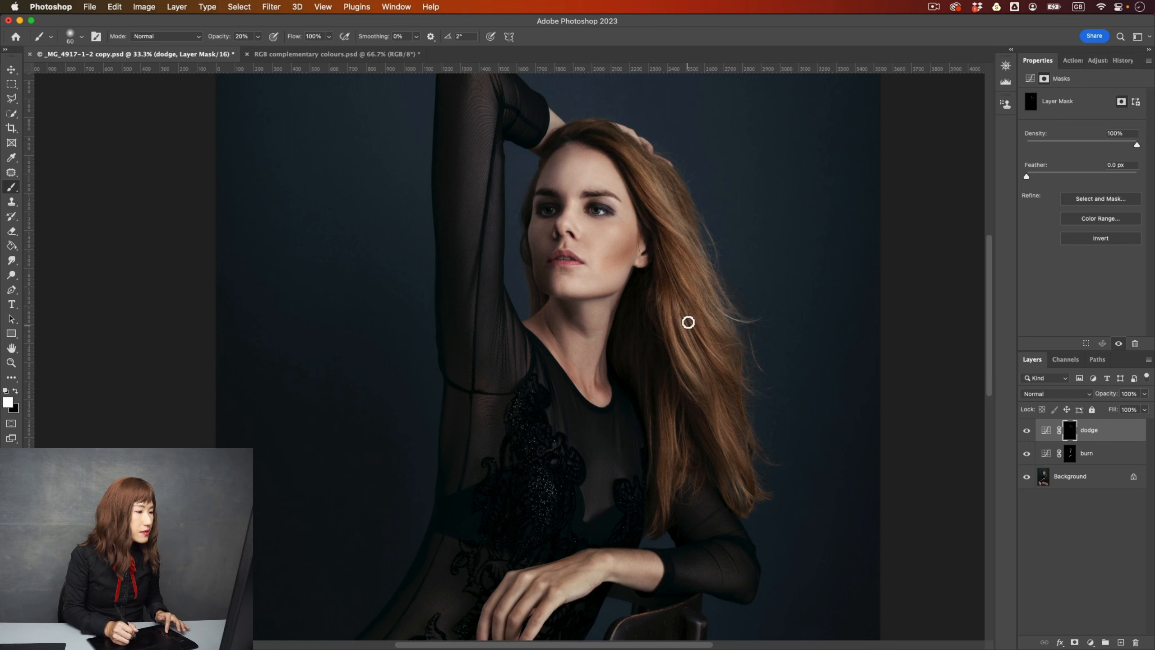
{"action": "left_click_drag", "start_coordinate": [668, 378], "coordinate": [668, 478]}
{"action": "left_click_drag", "start_coordinate": [670, 339], "coordinate": [675, 439]}
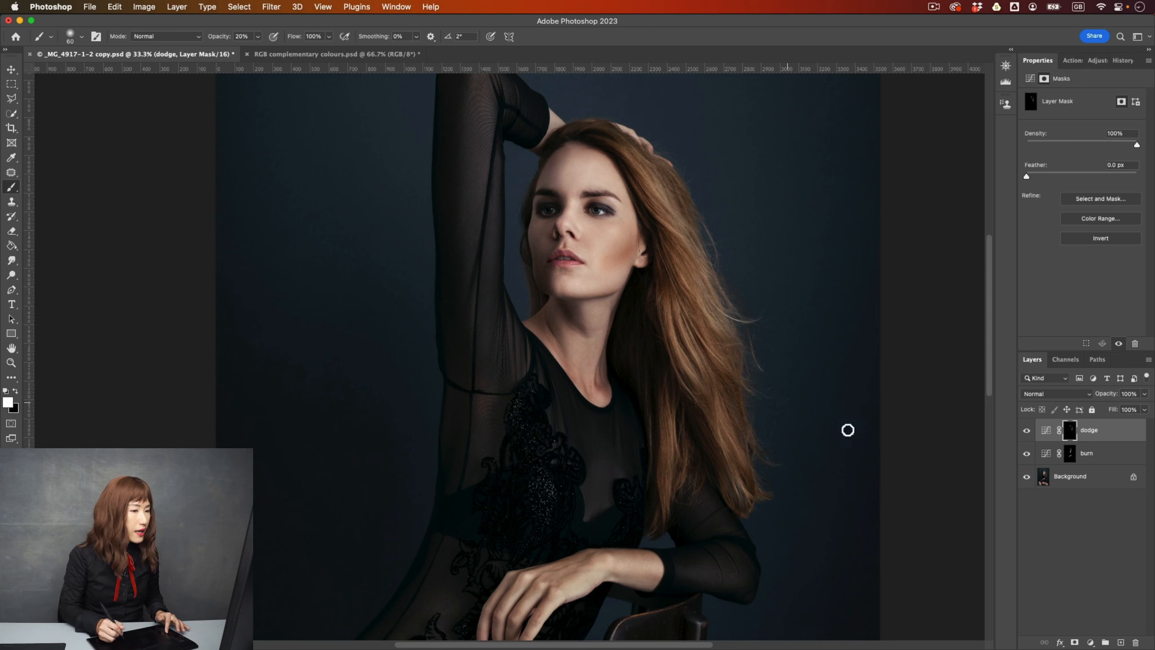
{"action": "left_click", "coordinate": [1027, 430]}
{"action": "left_click", "coordinate": [1026, 430]}
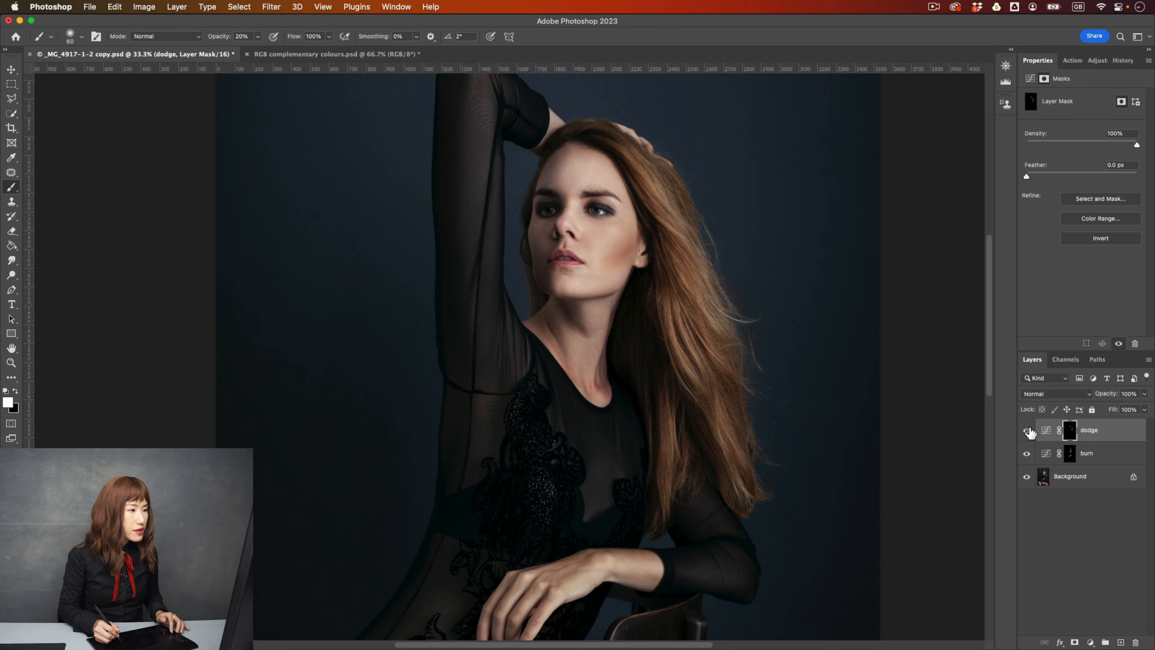
Step: Dodge finer highlights in the upper hair with a 45 px brush, and toggle the dodge and burn layers to check each effect
{"action": "left_click_drag", "start_coordinate": [748, 459], "coordinate": [815, 472]}
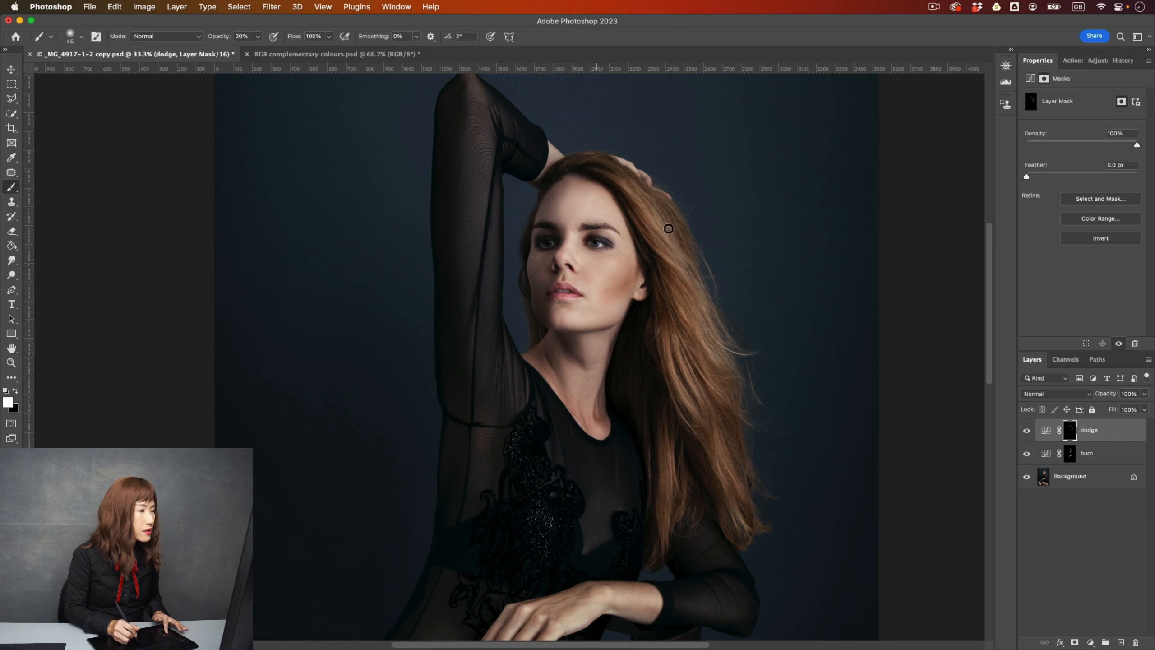
{"action": "left_click", "coordinate": [1027, 431]}
{"action": "left_click", "coordinate": [1027, 430]}
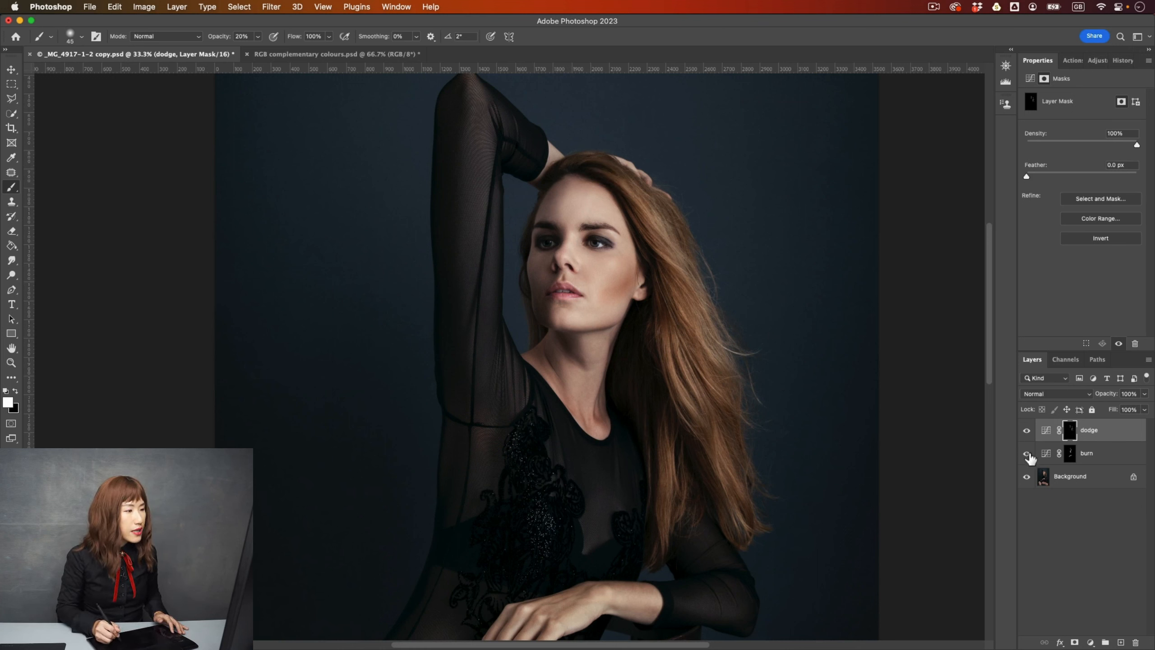
{"action": "left_click", "coordinate": [1027, 453]}
{"action": "left_click", "coordinate": [1027, 453]}
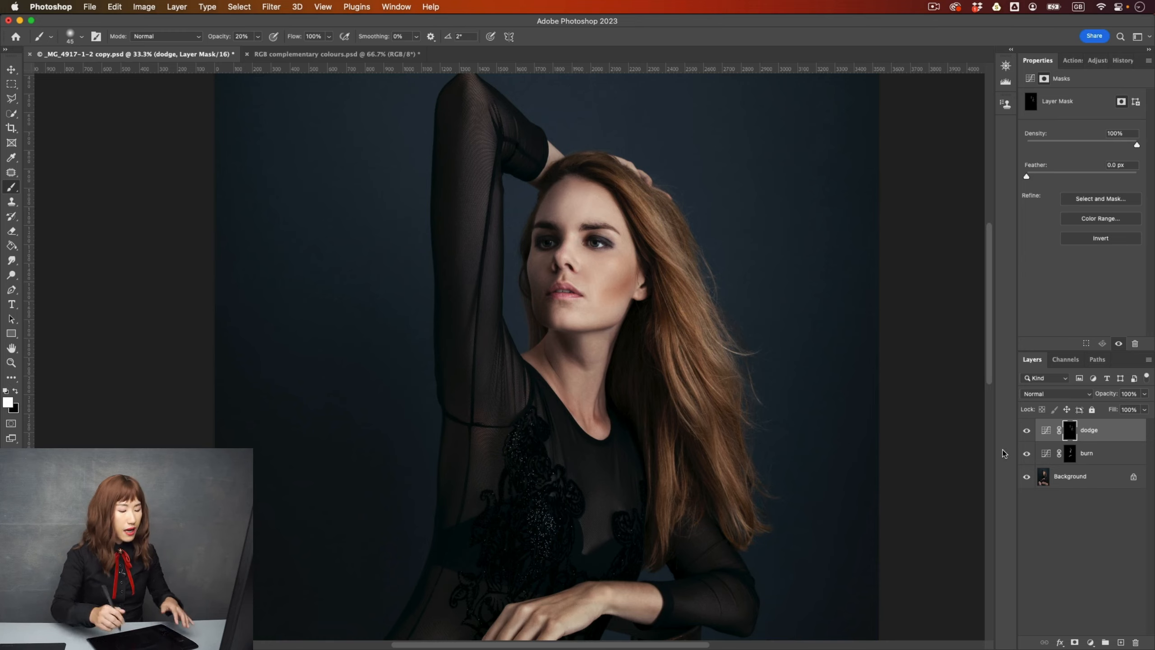
Step: Compare the portrait before and after dodging and burning by showing only the Background layer and restoring the others
{"action": "key", "text": "super+minus"}
{"action": "key", "text": "super+minus"}
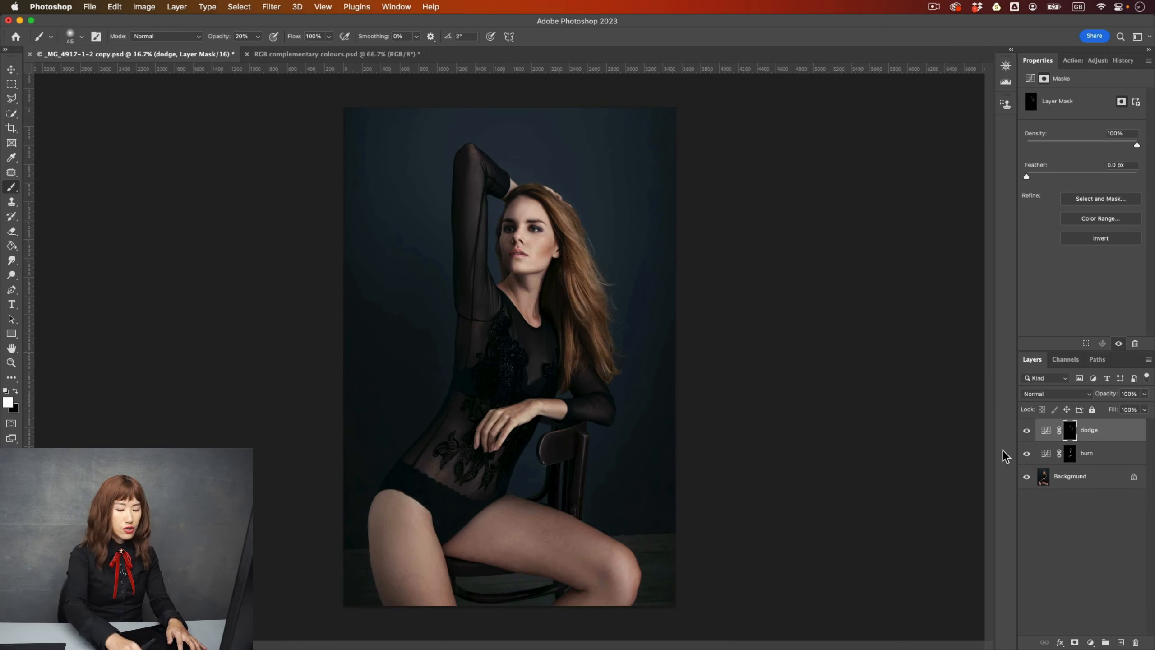
{"action": "key", "text": "super+plus"}
{"action": "left_click_drag", "start_coordinate": [629, 462], "coordinate": [639, 553]}
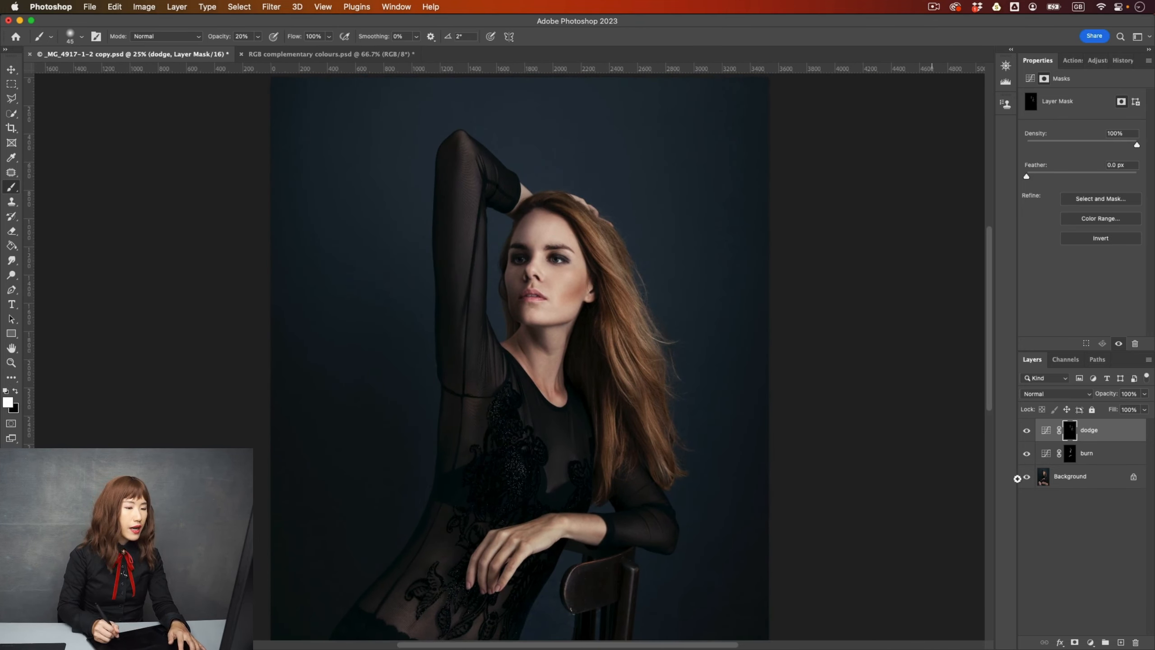
{"action": "left_click", "coordinate": [1028, 480], "text": "alt"}
{"action": "left_click", "coordinate": [1029, 480], "text": "alt"}
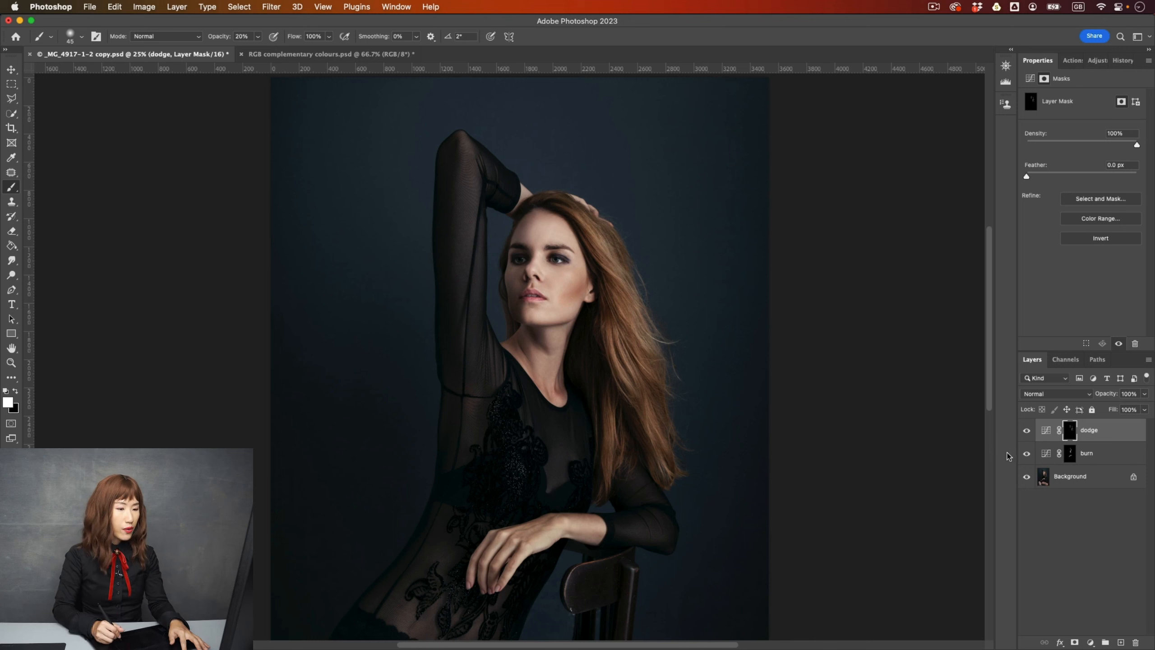
{"action": "left_click", "coordinate": [1029, 482], "text": "alt"}
{"action": "left_click", "coordinate": [1028, 482], "text": "alt"}
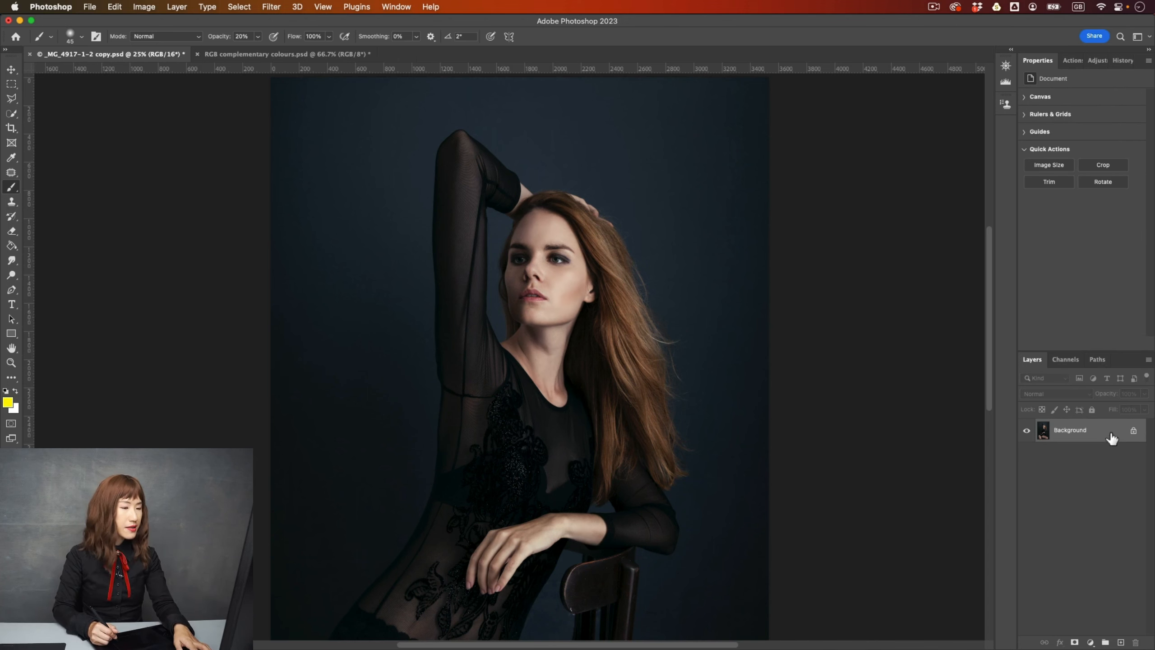
Step: Add a Curves adjustment layer above the Background layer of the flattened portrait
{"action": "left_click", "coordinate": [1091, 642]}
{"action": "left_click", "coordinate": [1052, 555]}
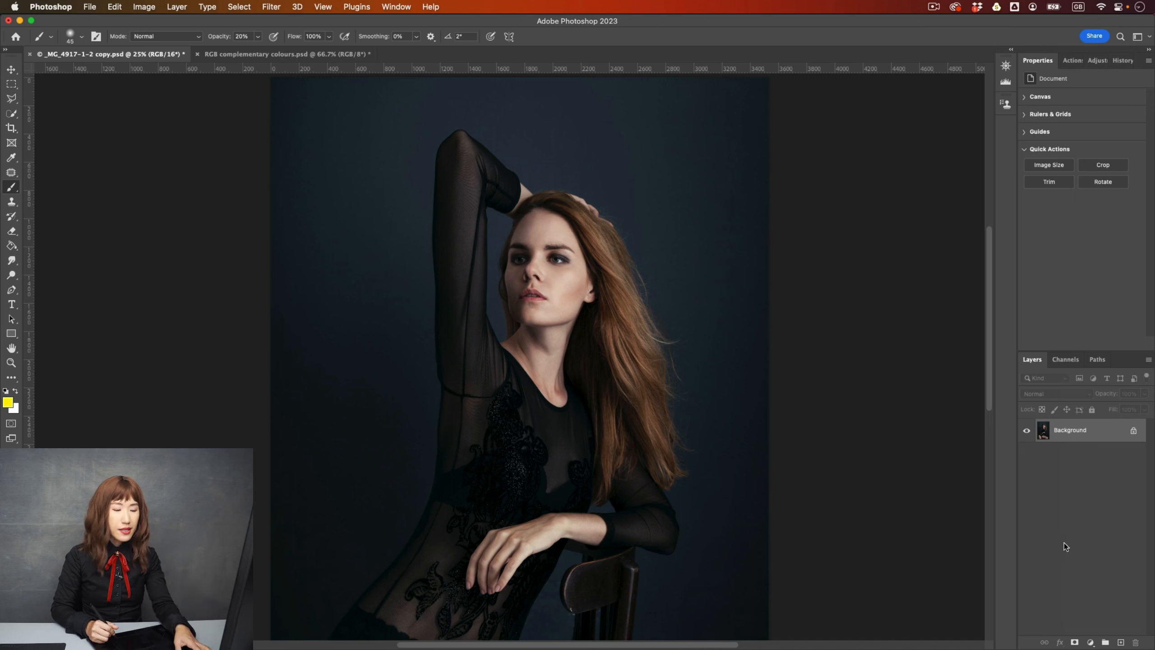
{"action": "left_click", "coordinate": [1090, 643]}
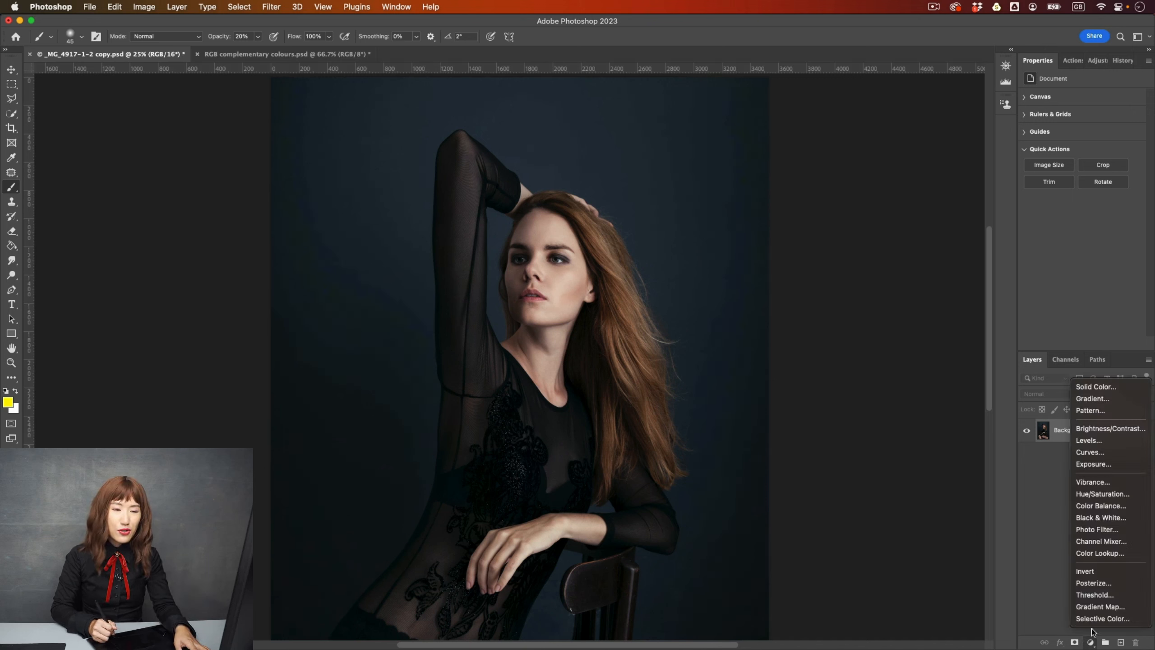
{"action": "left_click", "coordinate": [1122, 454]}
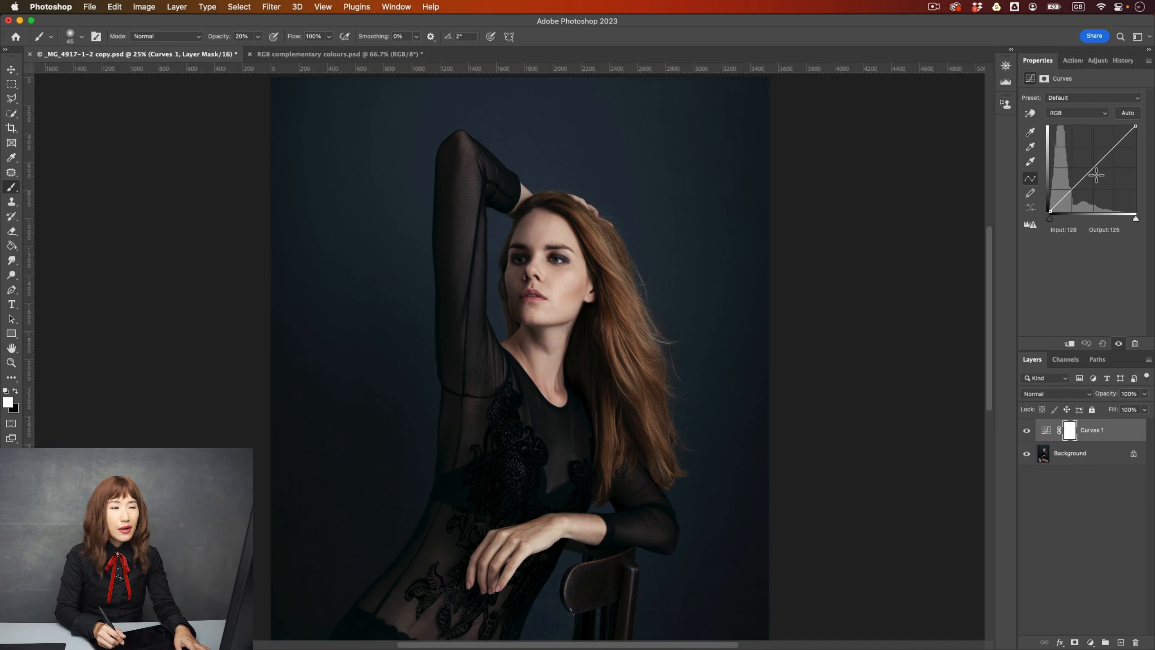
Step: Shape an S-curve with midtones anchored near input 130, shadows lowered to about input 69, output 59, and highlights raised to about input 159, output 172
{"action": "left_click", "coordinate": [1096, 170]}
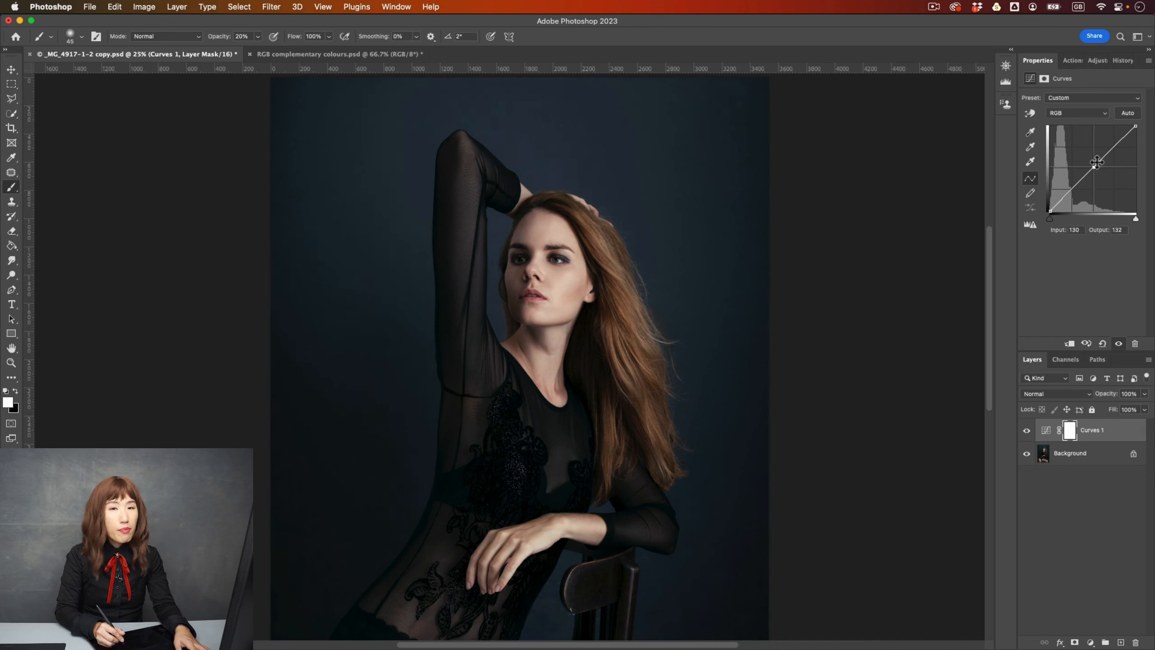
{"action": "left_click_drag", "start_coordinate": [1113, 149], "coordinate": [1112, 147]}
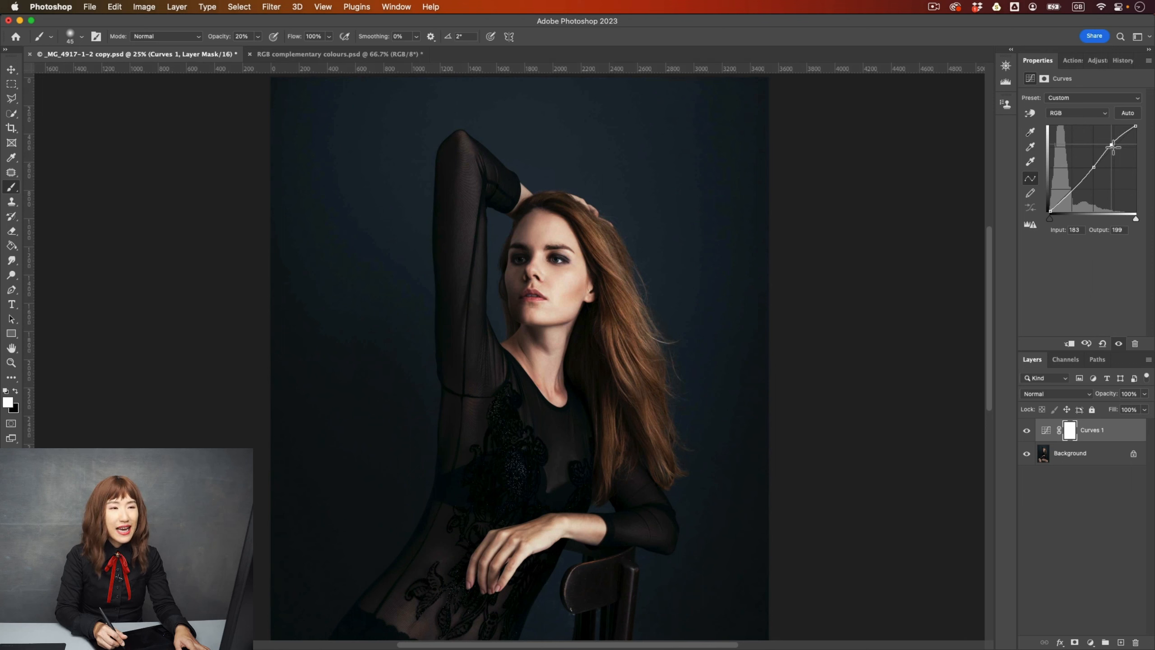
{"action": "left_click", "coordinate": [1074, 192]}
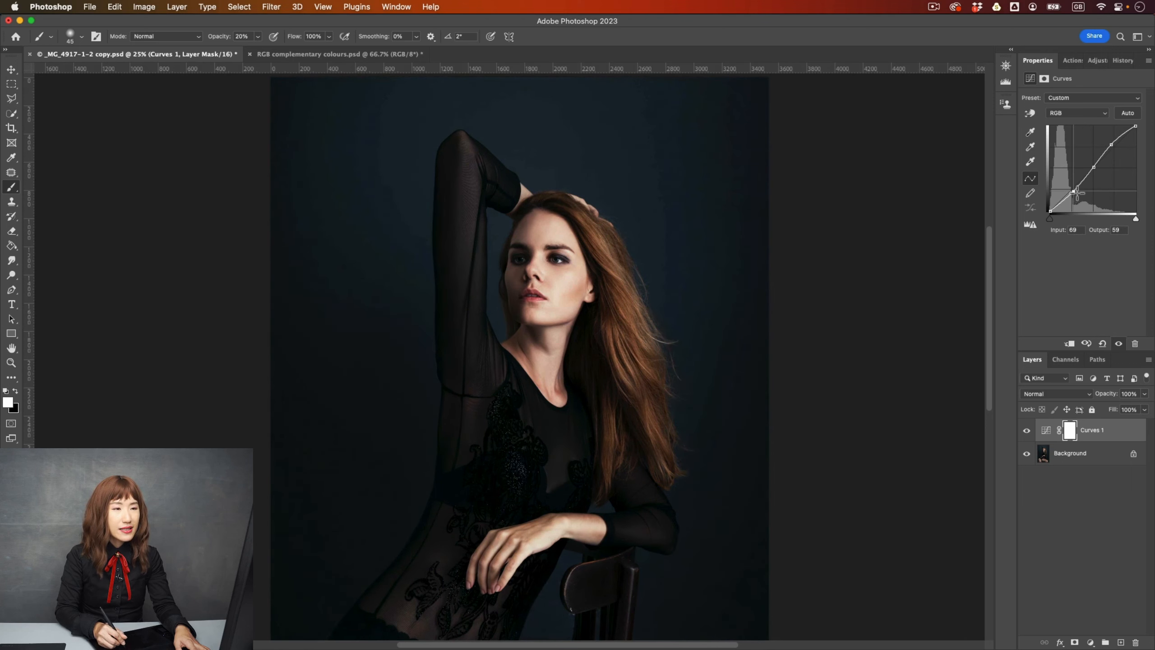
{"action": "left_click", "coordinate": [1111, 146]}
{"action": "left_click_drag", "start_coordinate": [1112, 146], "coordinate": [1103, 154]}
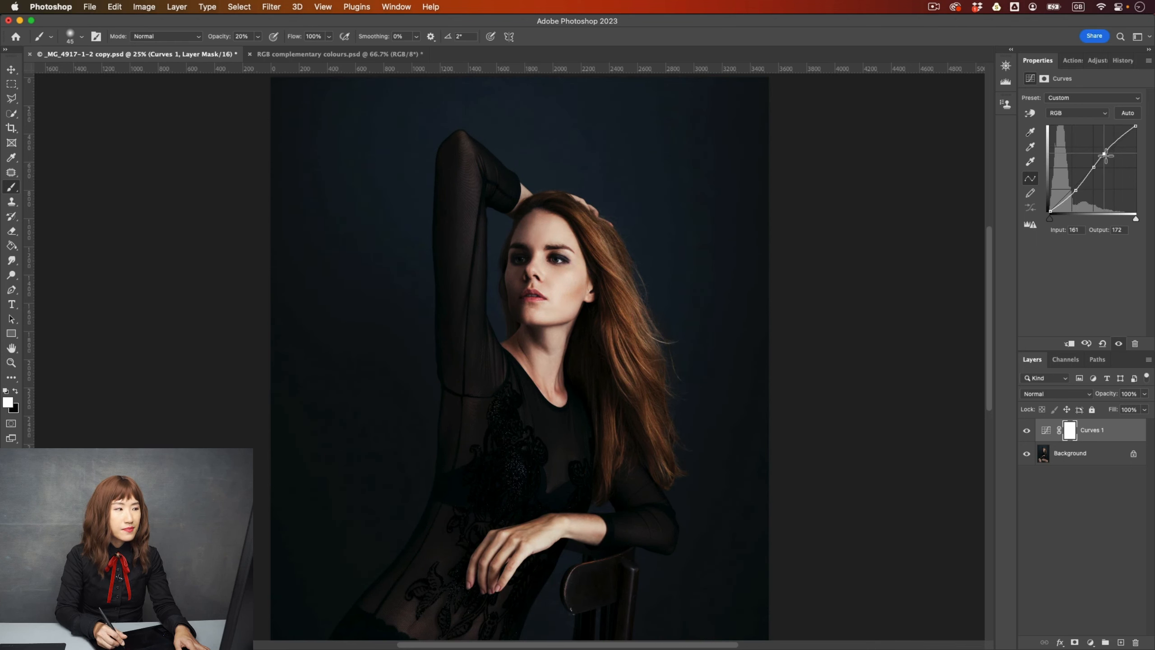
Step: Compare the whole portrait with and without the Curves 1 contrast adjustment by toggling the layer's visibility
{"action": "key", "text": "super+minus"}
{"action": "left_click", "coordinate": [1027, 430]}
{"action": "left_click", "coordinate": [1027, 430]}
{"action": "left_click", "coordinate": [1027, 432]}
{"action": "left_click", "coordinate": [1027, 431]}
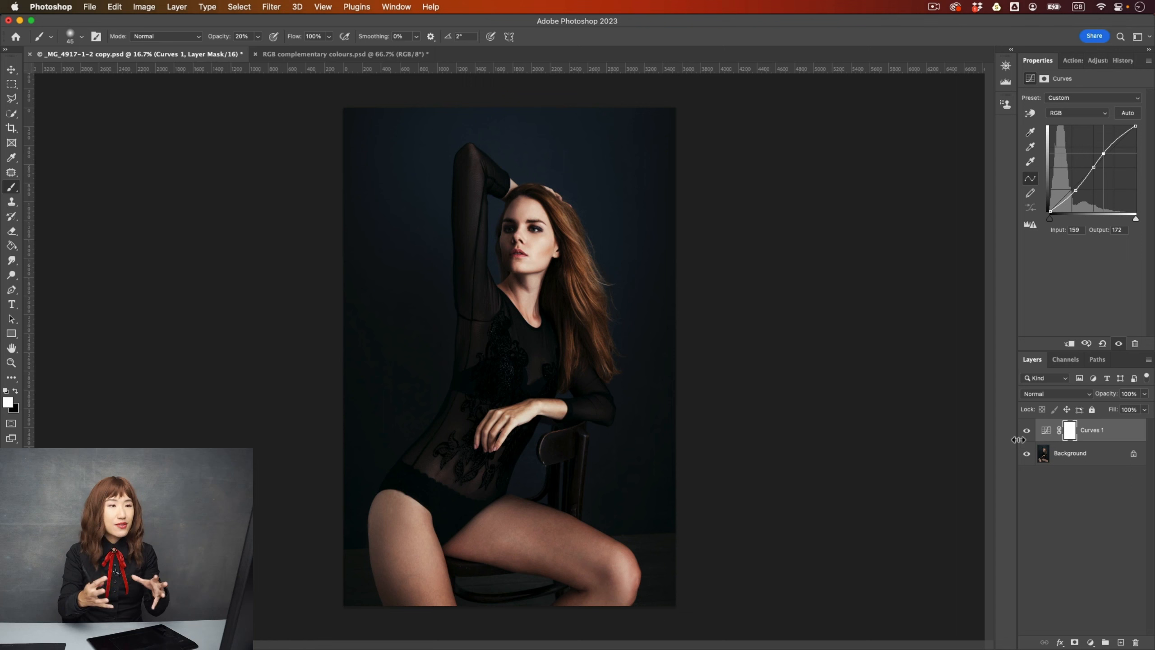
{"action": "left_click", "coordinate": [1027, 430]}
{"action": "left_click", "coordinate": [1027, 430]}
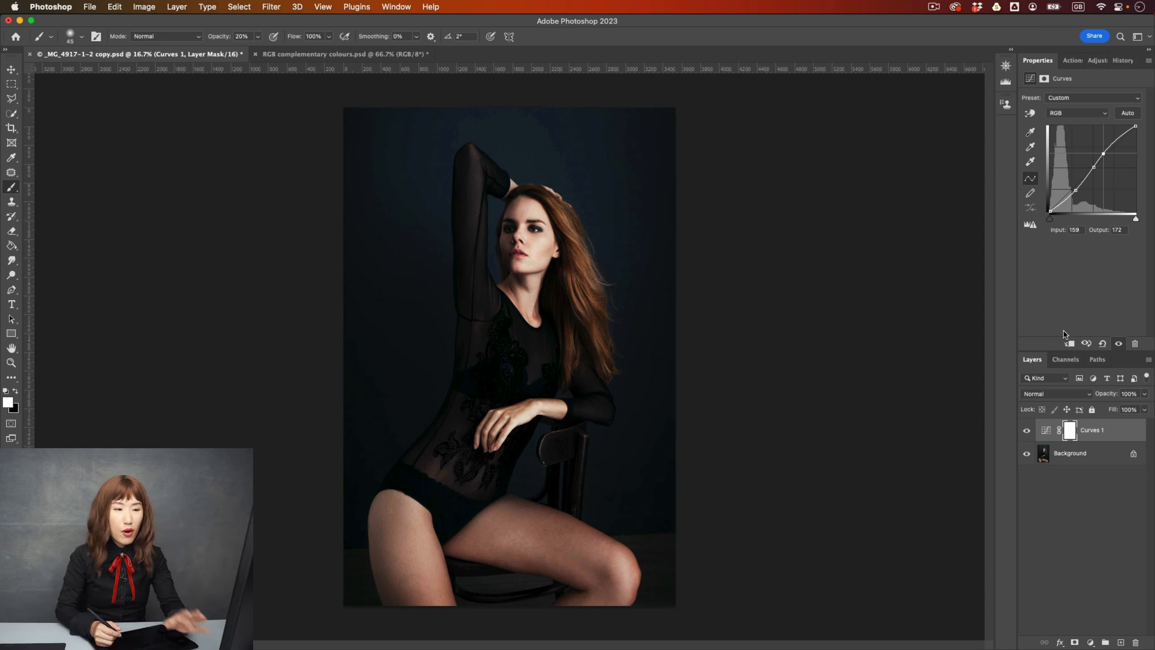
Step: Reset the Curves 1 adjustment to its default curve and set the layer's blend mode to Soft Light
{"action": "left_click", "coordinate": [1103, 343]}
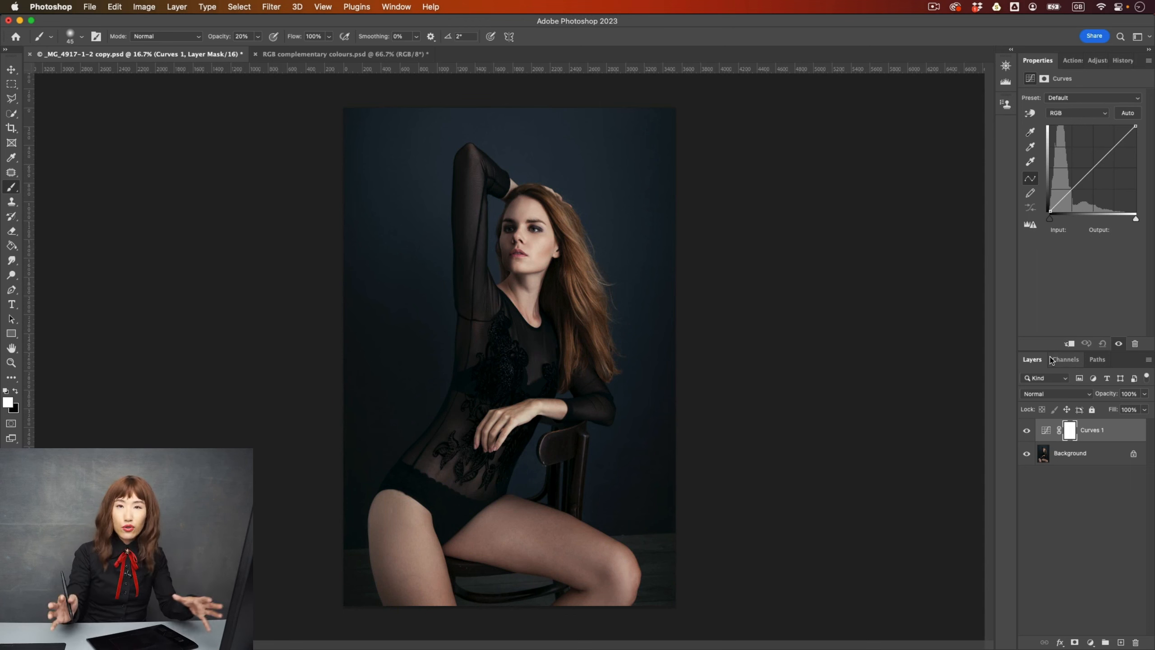
{"action": "left_click", "coordinate": [1060, 394]}
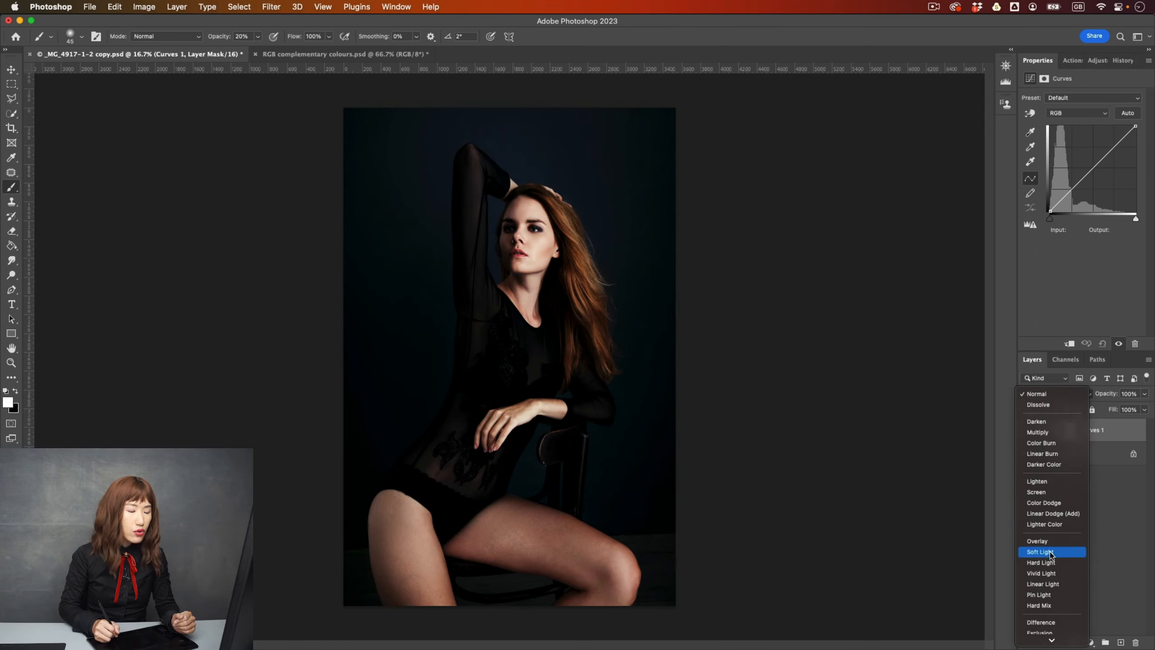
{"action": "left_click", "coordinate": [1050, 552]}
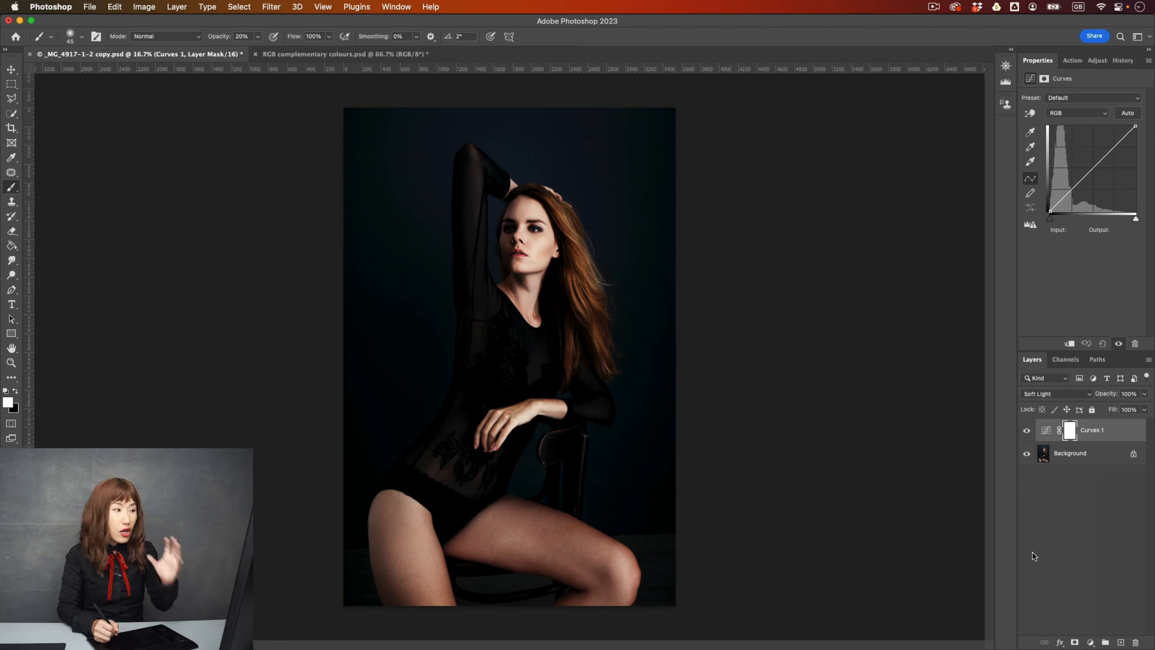
Step: Try the Overlay blend mode on the Curves 1 layer and return it to Soft Light
{"action": "left_click", "coordinate": [1074, 392]}
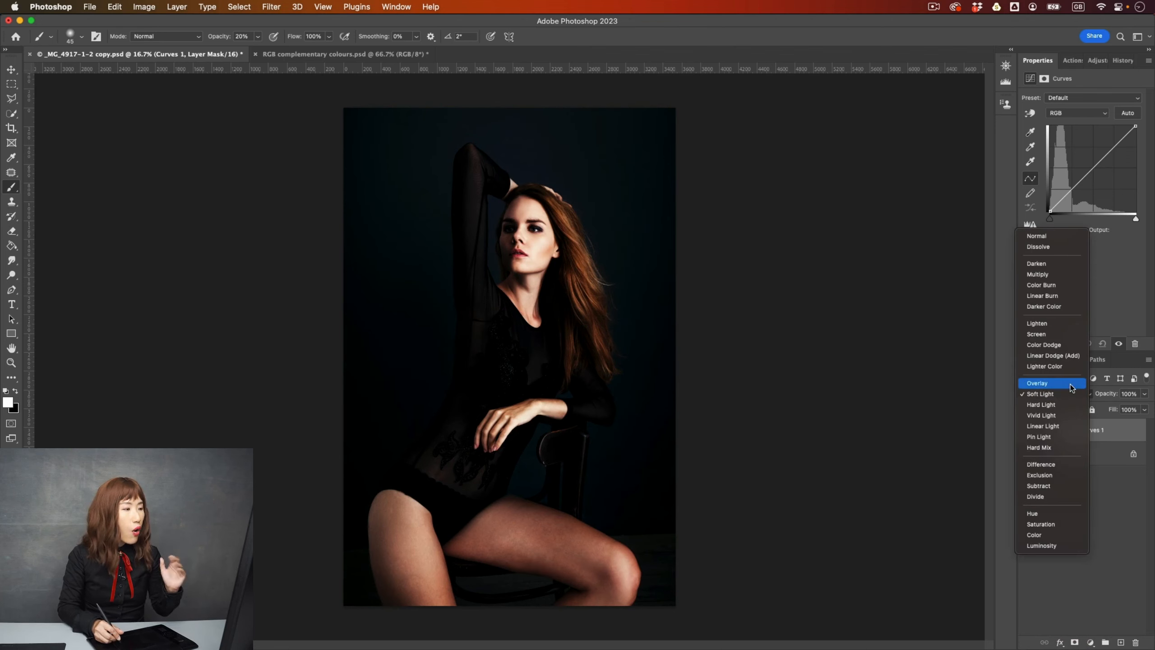
{"action": "left_click", "coordinate": [1069, 385]}
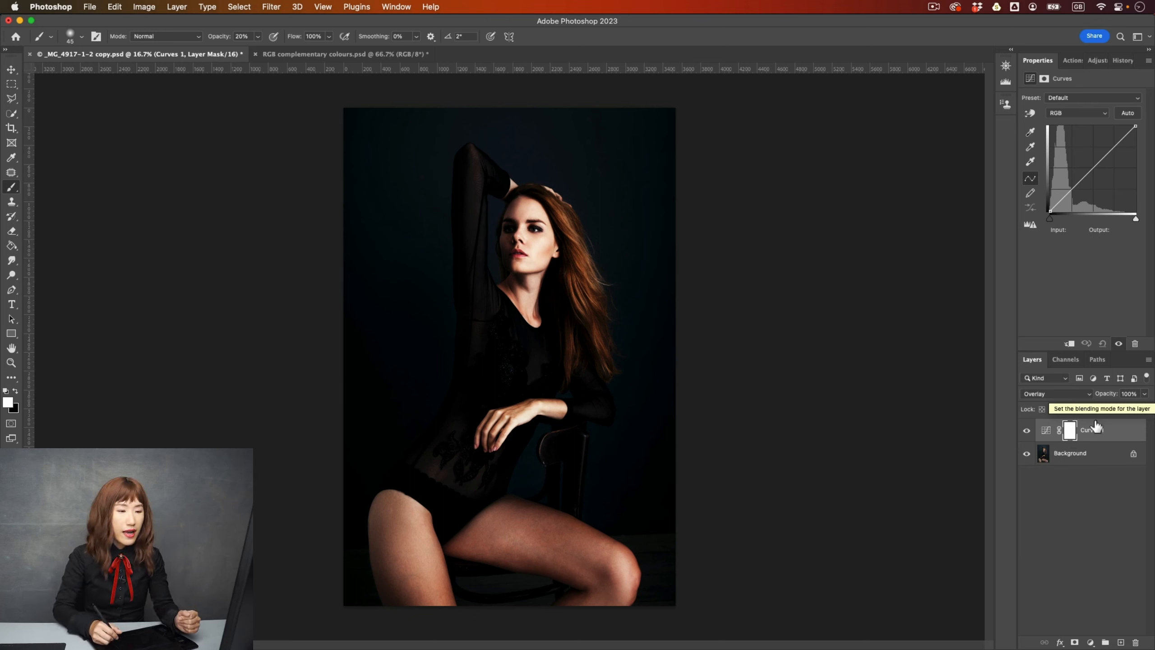
{"action": "left_click", "coordinate": [1074, 394]}
{"action": "left_click", "coordinate": [1069, 403]}
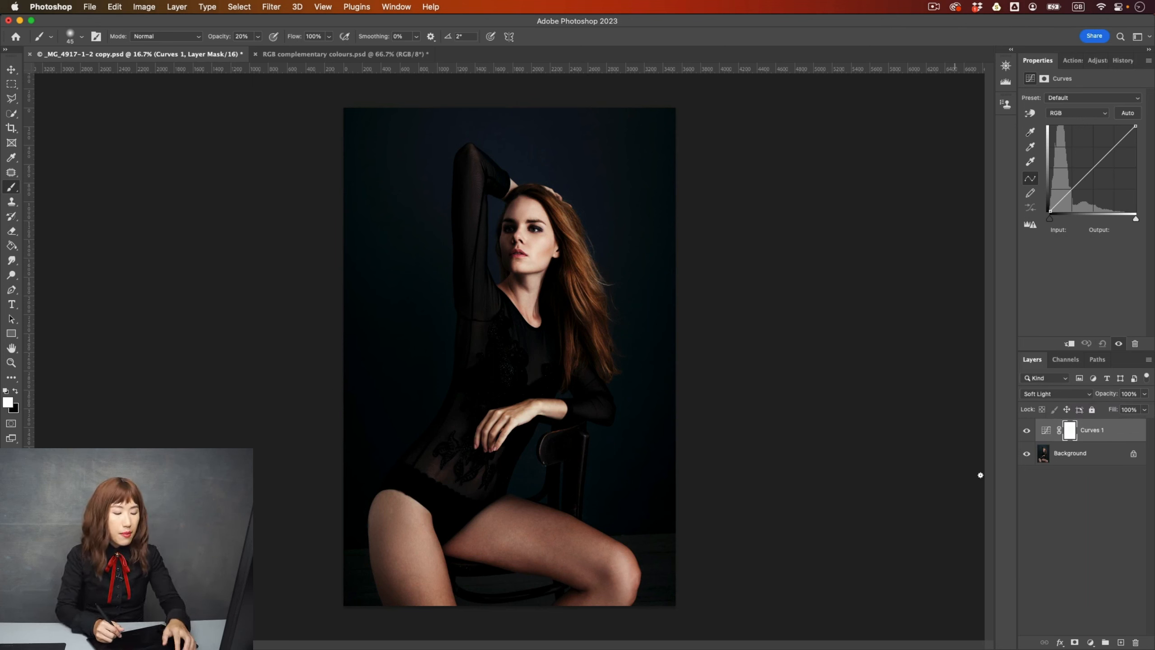
Step: Reduce the Curves 1 layer's opacity, trying 30% and settling on 50%, and compare the portrait with the layer hidden and shown
{"action": "key", "text": "v"}
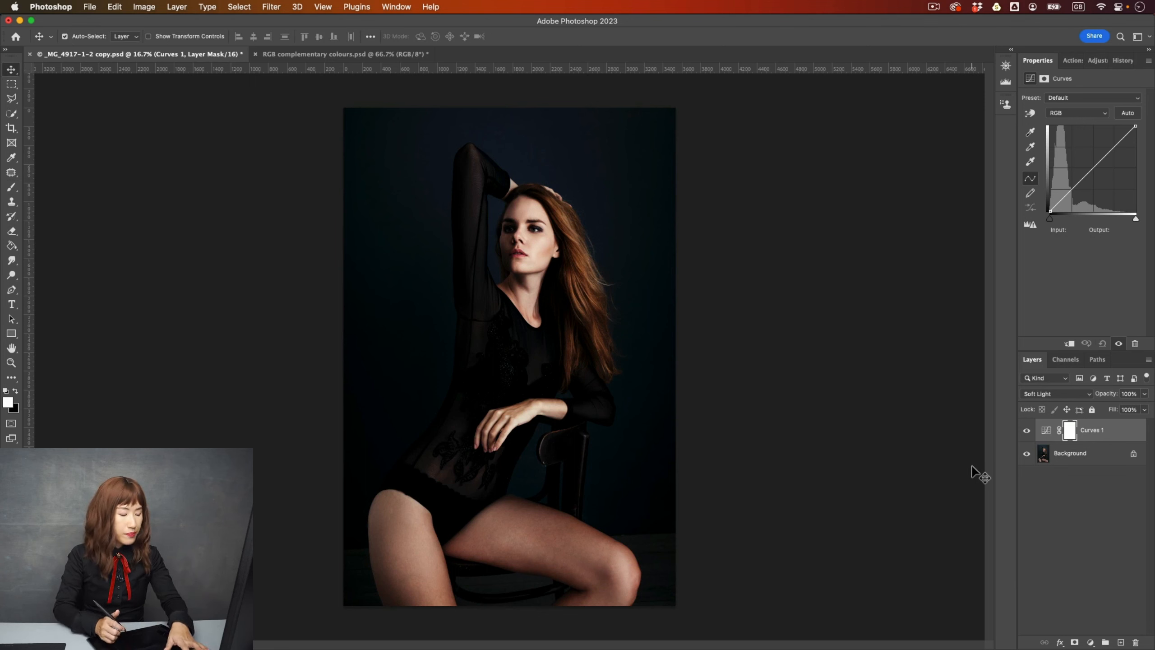
{"action": "key", "text": "3"}
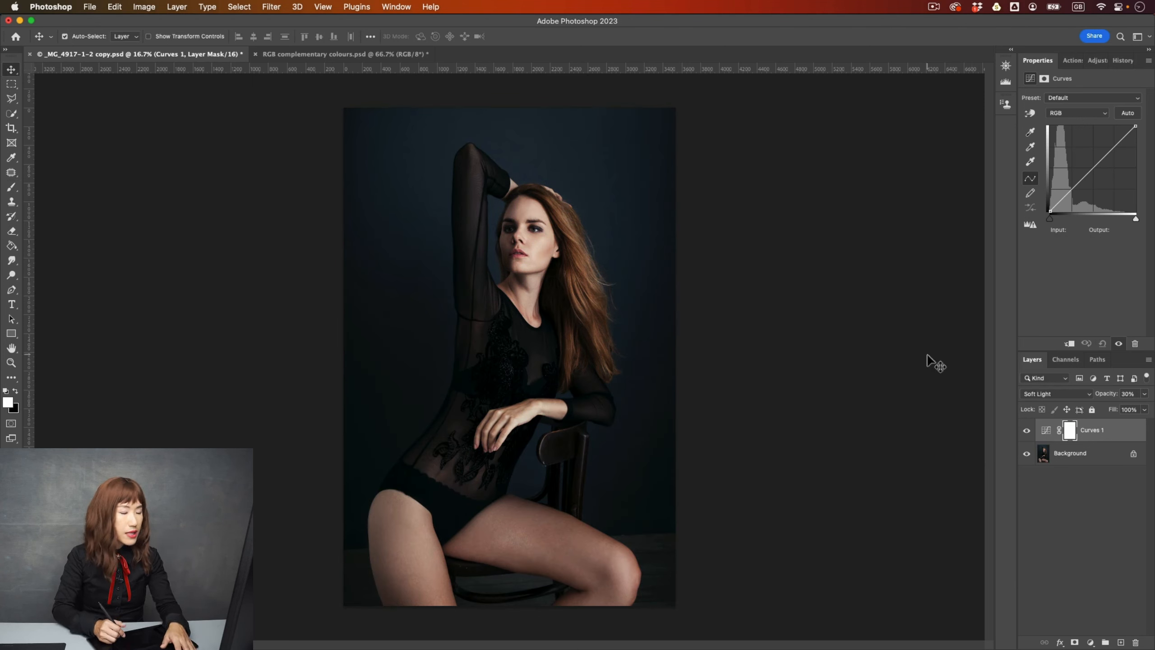
{"action": "left_click", "coordinate": [1027, 432]}
{"action": "left_click", "coordinate": [1027, 432]}
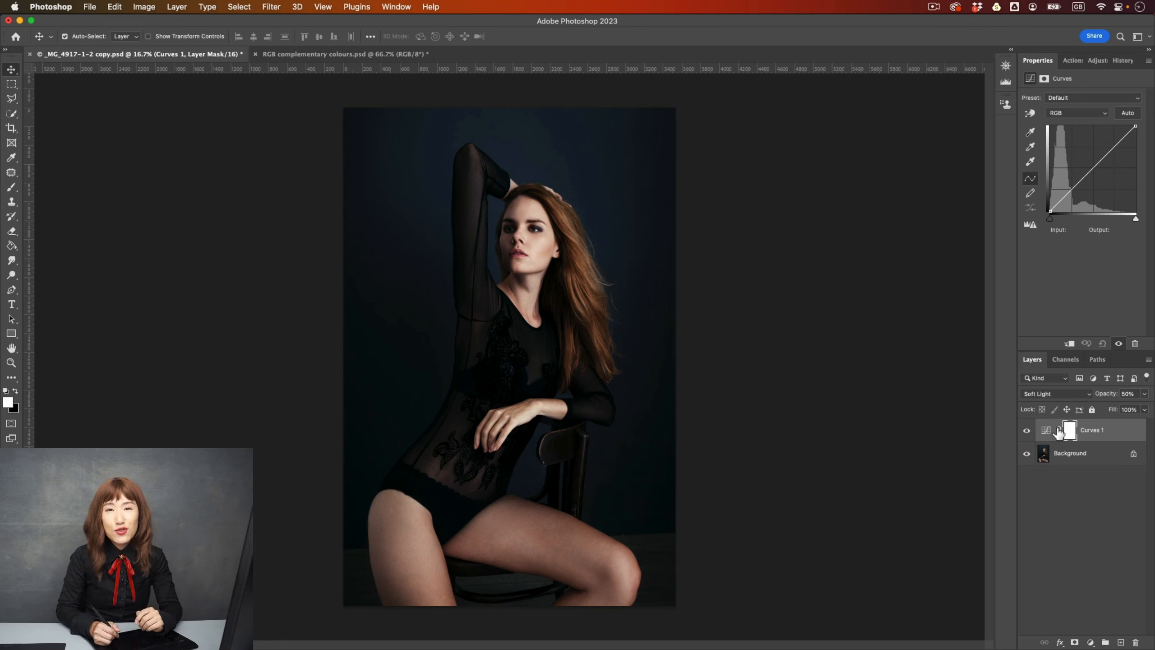
Step: Set the Curves 1 layer's blend mode to Normal and switch its curve to the Red channel
{"action": "left_click", "coordinate": [1075, 394]}
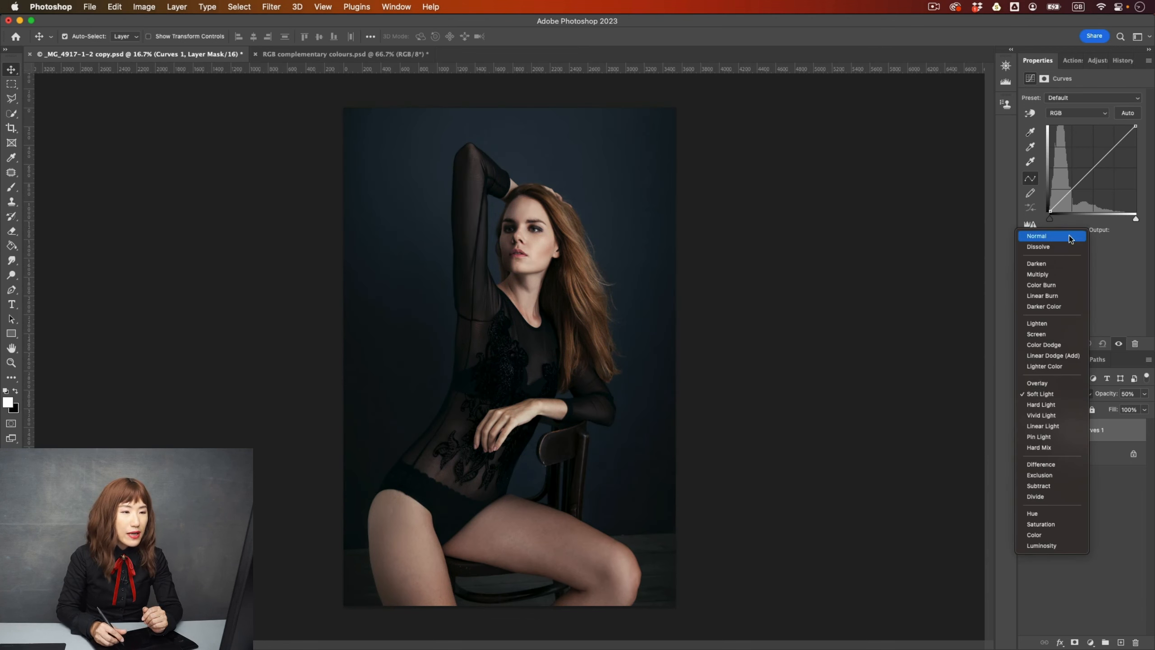
{"action": "left_click", "coordinate": [1072, 238]}
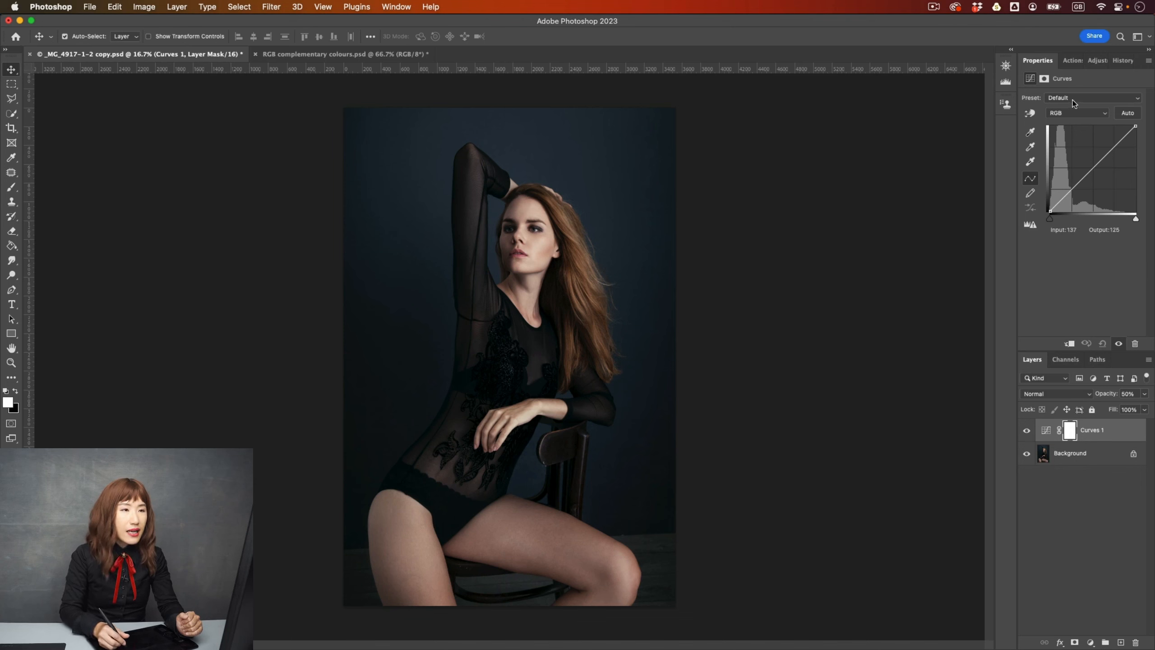
{"action": "left_click", "coordinate": [1073, 114]}
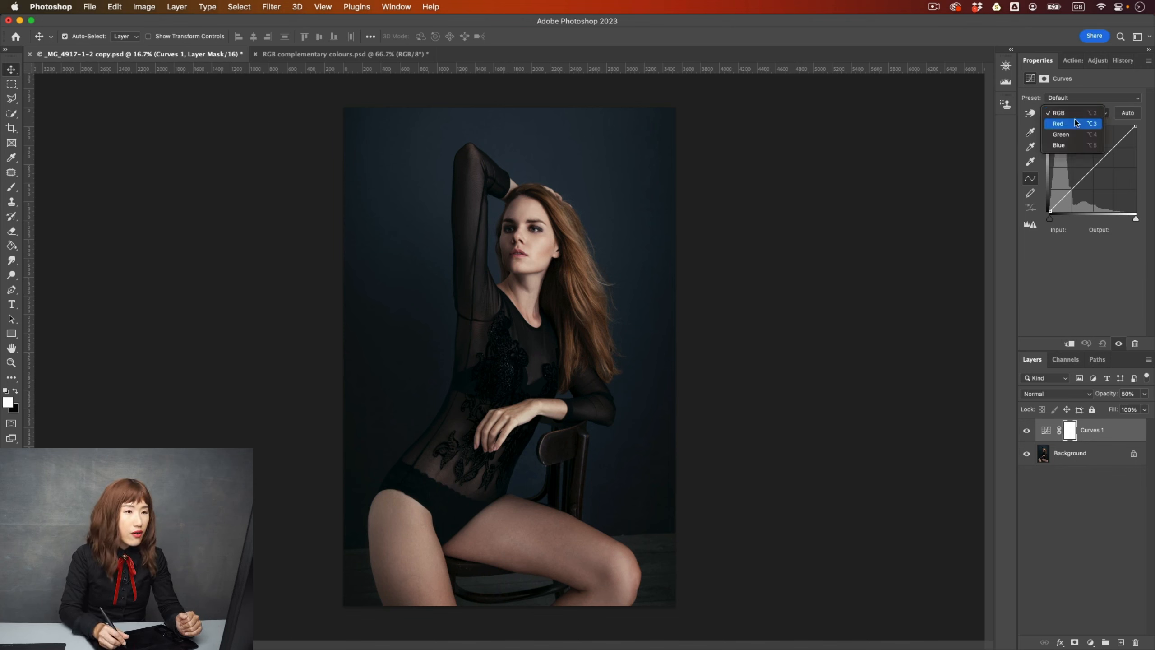
{"action": "left_click", "coordinate": [1075, 123]}
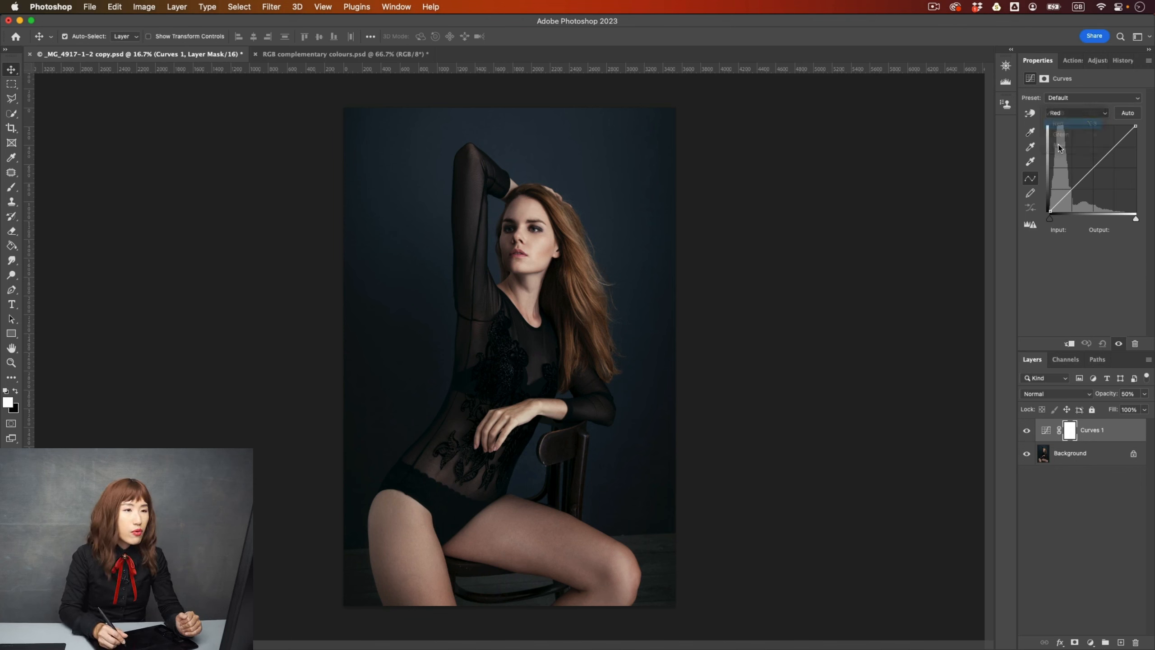
Step: Sample the face's skin tone on the Red curve and raise the curve's highlights to about input 195, output 202
{"action": "left_click", "coordinate": [1077, 113]}
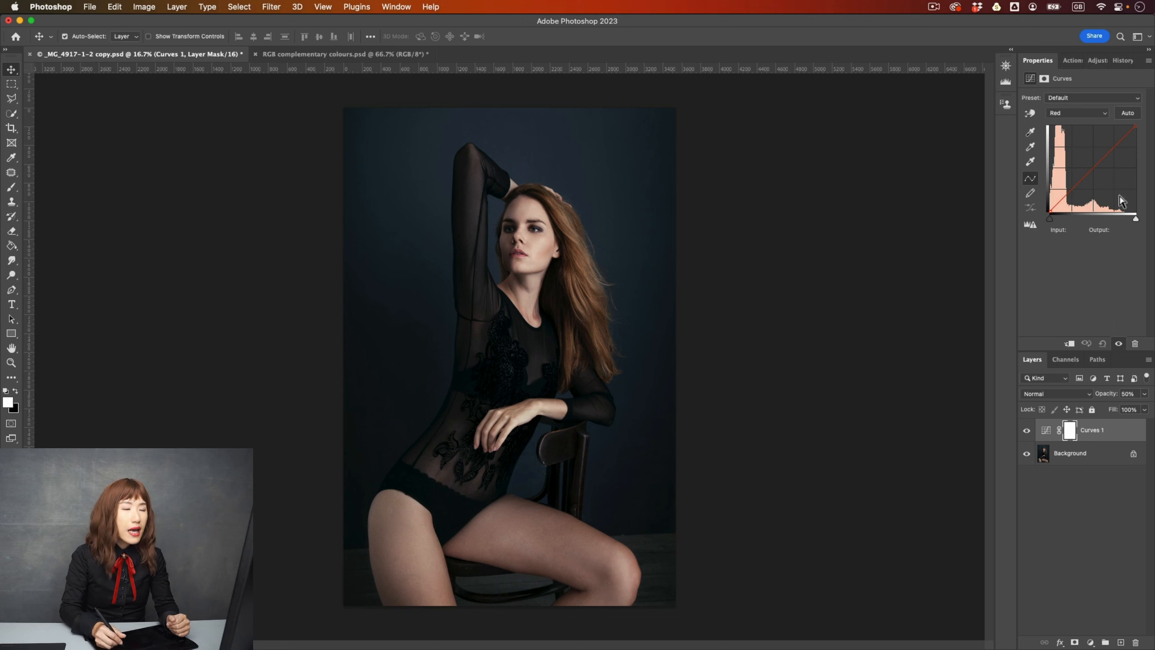
{"action": "left_click", "coordinate": [1030, 114]}
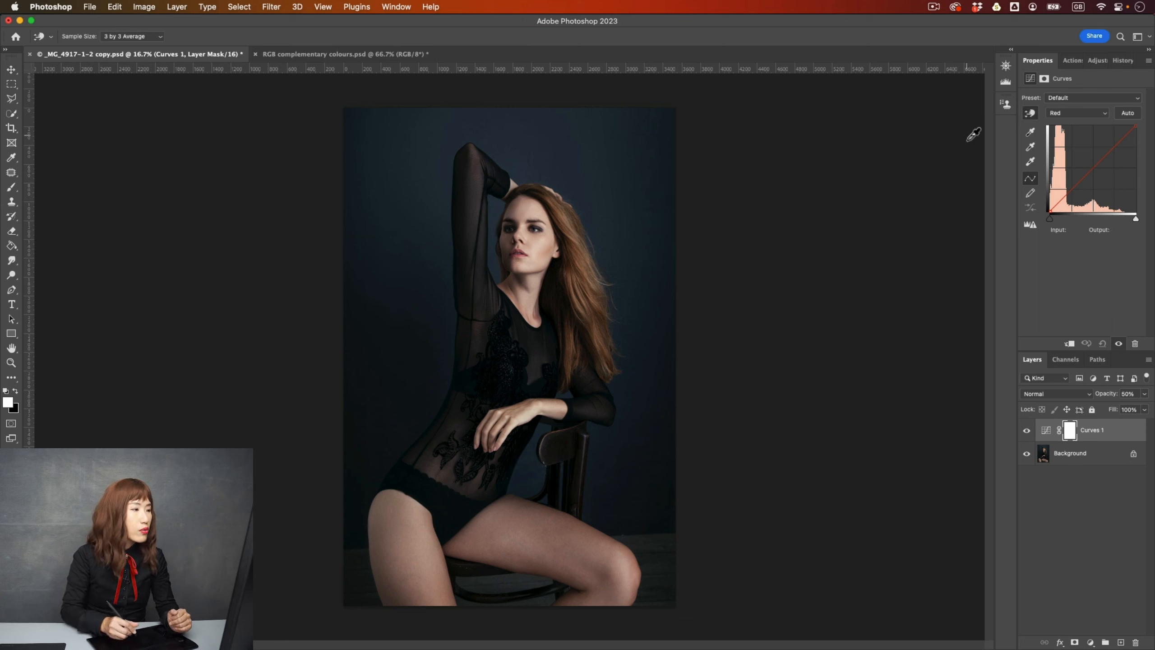
{"action": "left_click", "coordinate": [538, 248]}
{"action": "mouse_move", "coordinate": [540, 248]}
{"action": "left_mouse_down"}
{"action": "mouse_move", "coordinate": [541, 262]}
{"action": "mouse_move", "coordinate": [542, 248]}
{"action": "left_mouse_up"}
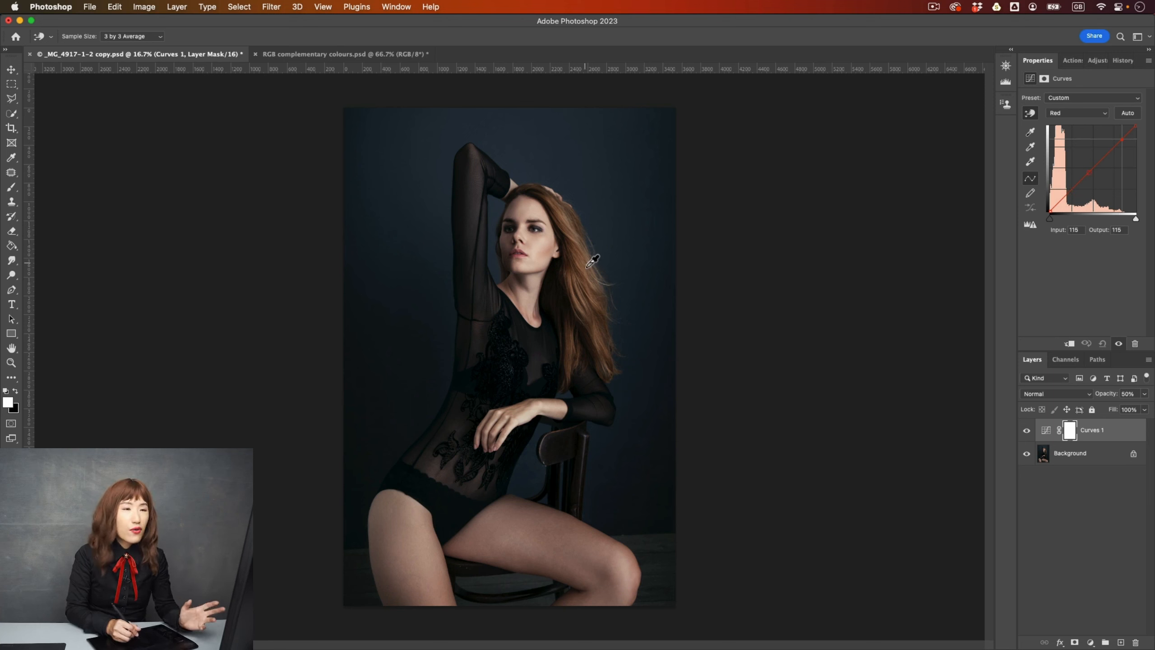
{"action": "mouse_move", "coordinate": [1111, 150]}
{"action": "left_mouse_down"}
{"action": "mouse_move", "coordinate": [1111, 136]}
{"action": "mouse_move", "coordinate": [1128, 193]}
{"action": "mouse_move", "coordinate": [1100, 154]}
{"action": "mouse_move", "coordinate": [1131, 196]}
{"action": "mouse_move", "coordinate": [1098, 136]}
{"action": "mouse_move", "coordinate": [1115, 155]}
{"action": "mouse_move", "coordinate": [1115, 144]}
{"action": "left_mouse_up"}
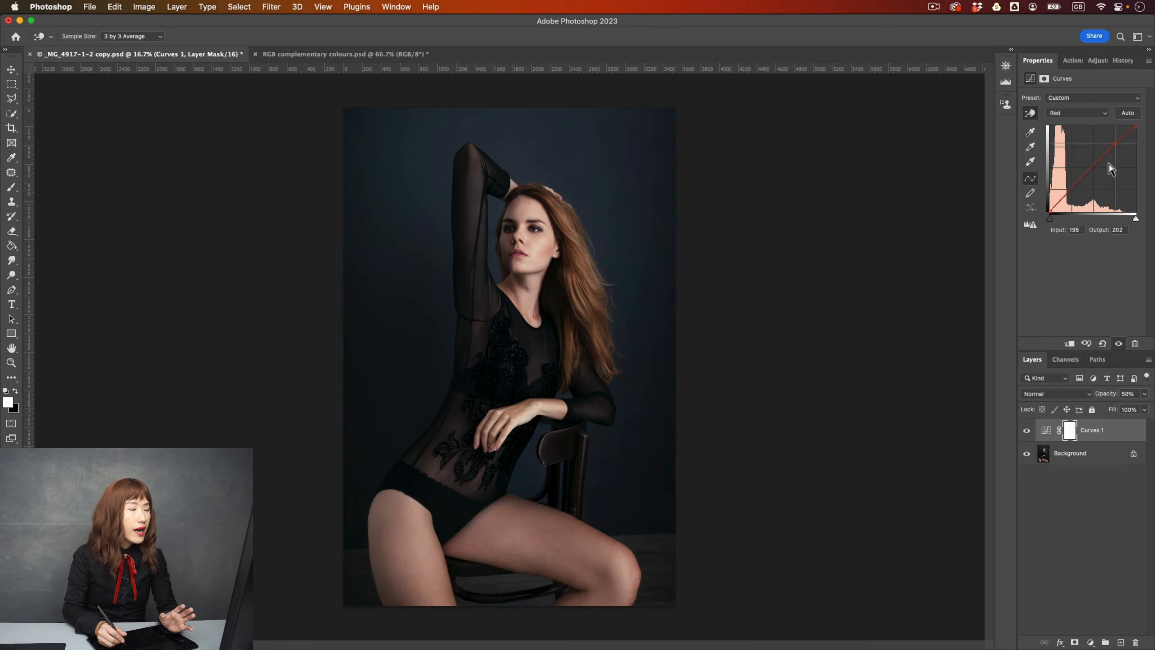
Step: Using the RGB complementary colours document as reference, raise the Red highlights to input 195, output 210 and lower the shadows to input 14, output 8
{"action": "left_click", "coordinate": [341, 54]}
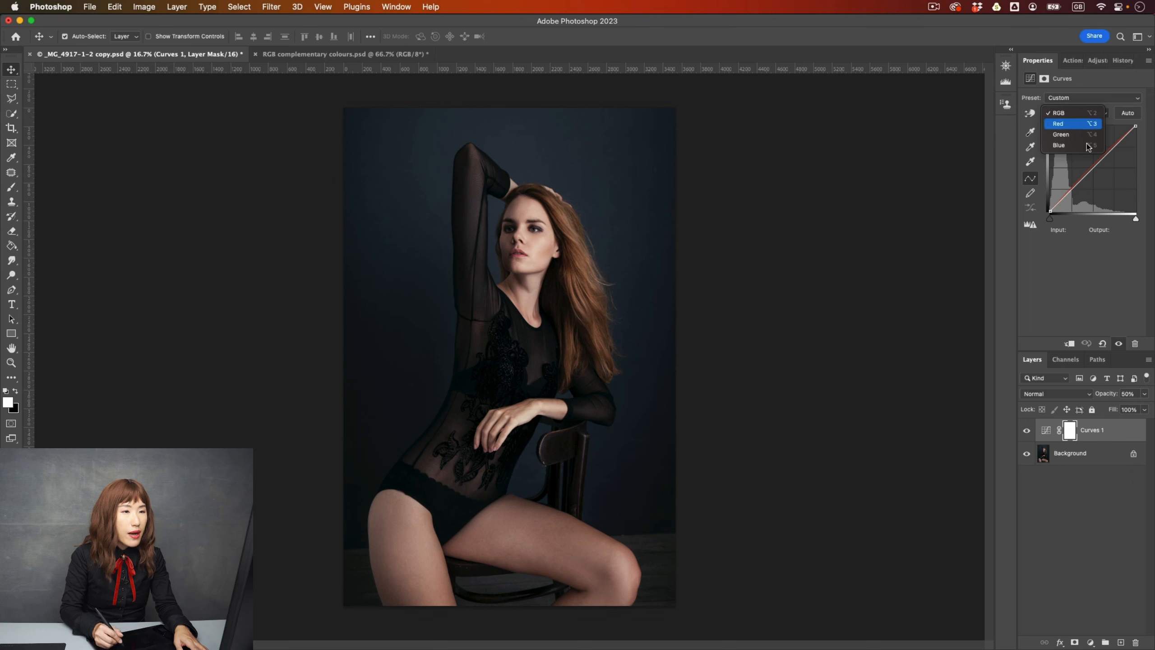
{"action": "left_click", "coordinate": [1069, 123]}
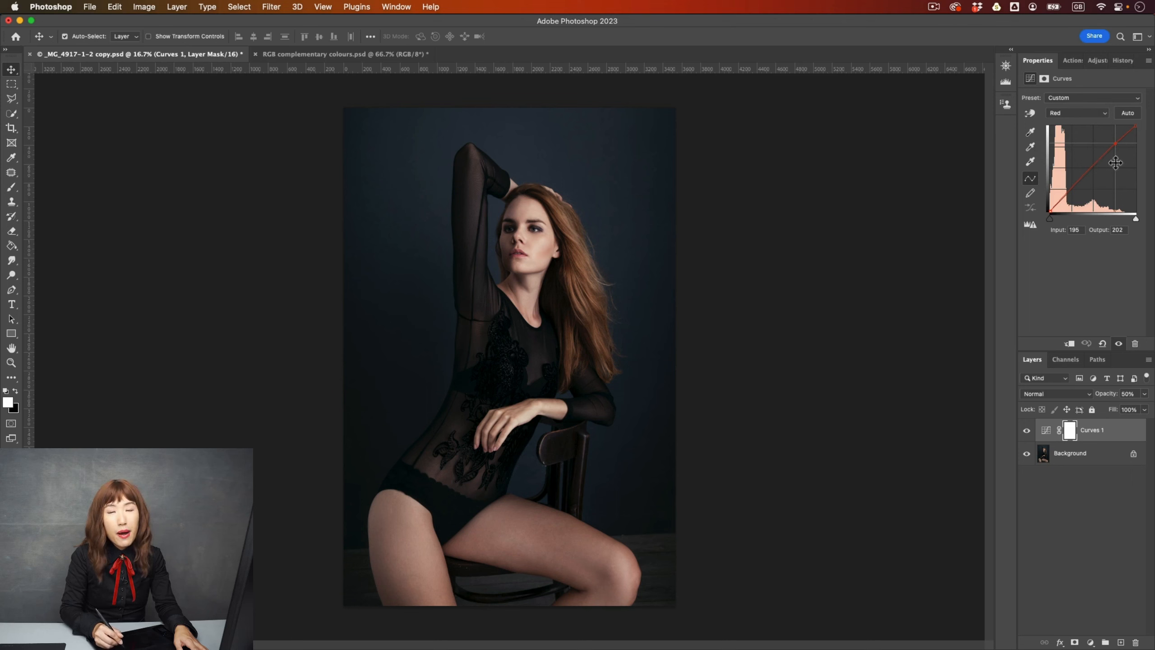
{"action": "left_click_drag", "start_coordinate": [1115, 145], "coordinate": [1116, 142]}
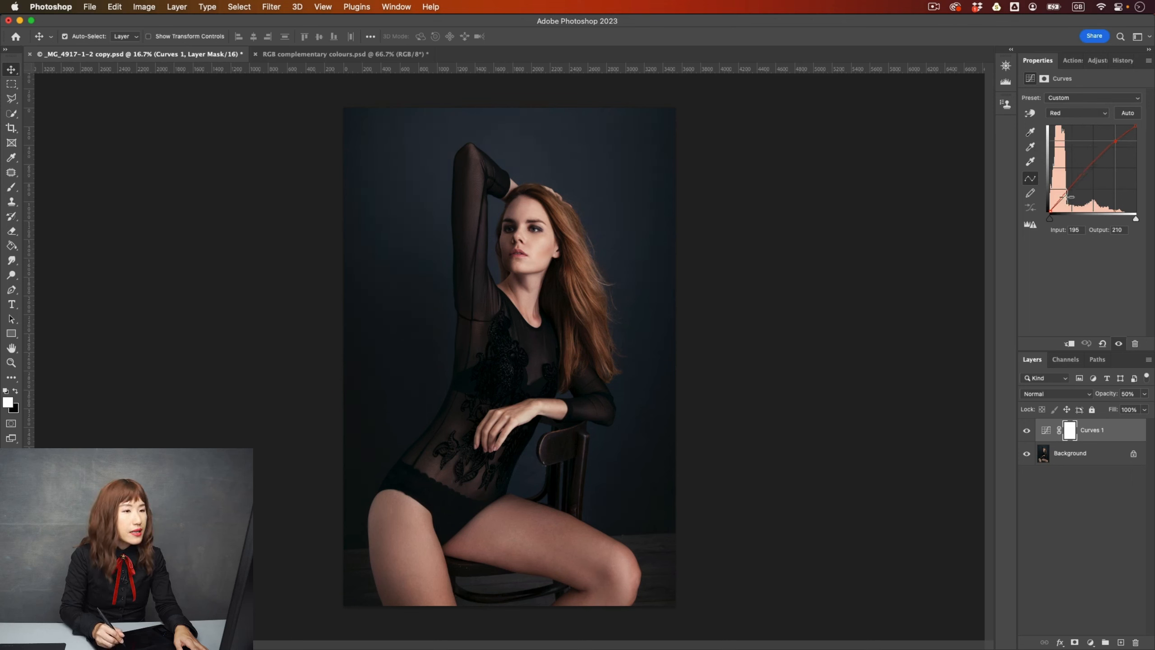
{"action": "left_click", "coordinate": [1030, 114]}
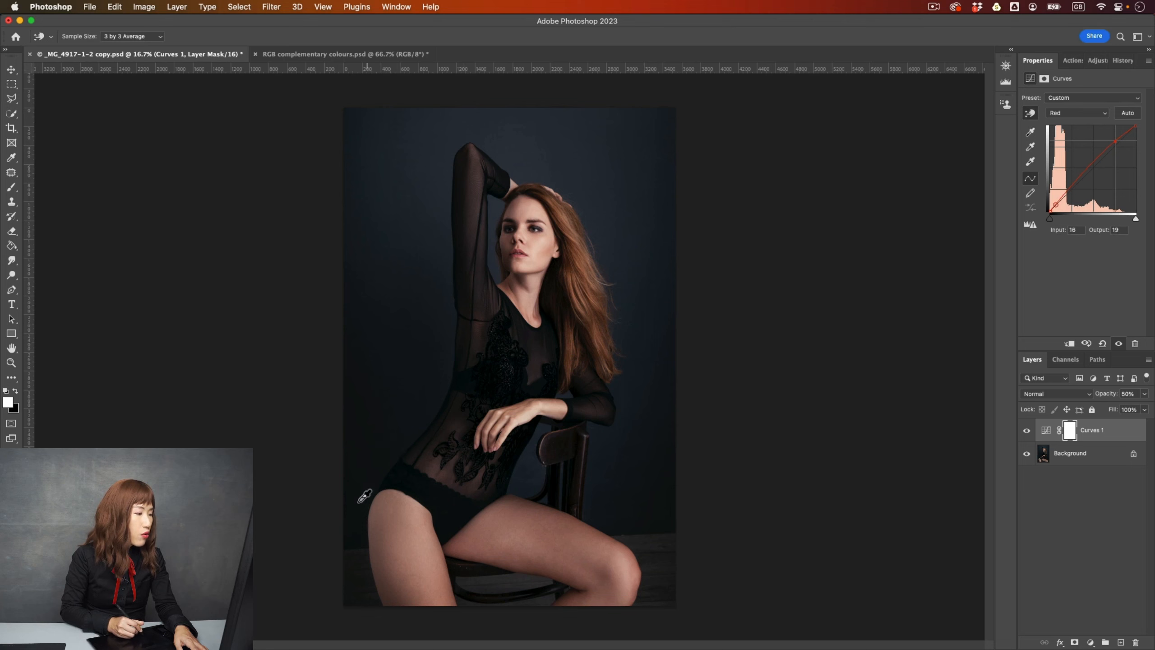
{"action": "left_click_drag", "start_coordinate": [357, 483], "coordinate": [358, 486]}
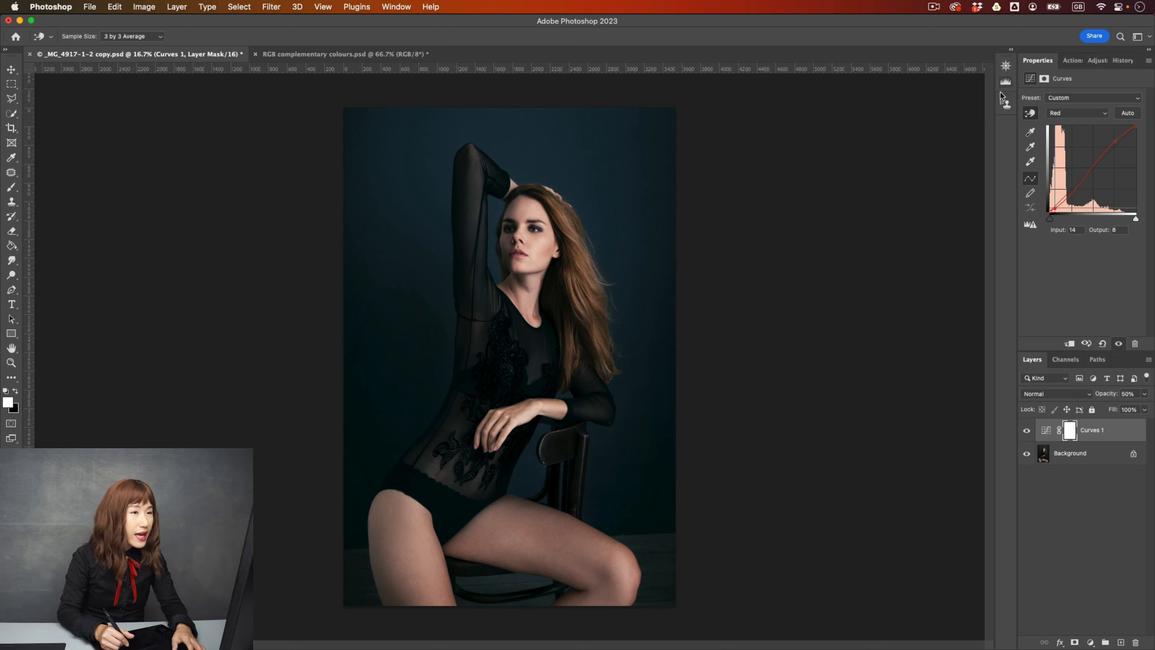
Step: Revert the latest Red curve changes and switch the Curves 1 adjustment to the Blue channel
{"action": "key", "text": "v"}
{"action": "left_click", "coordinate": [1103, 344]}
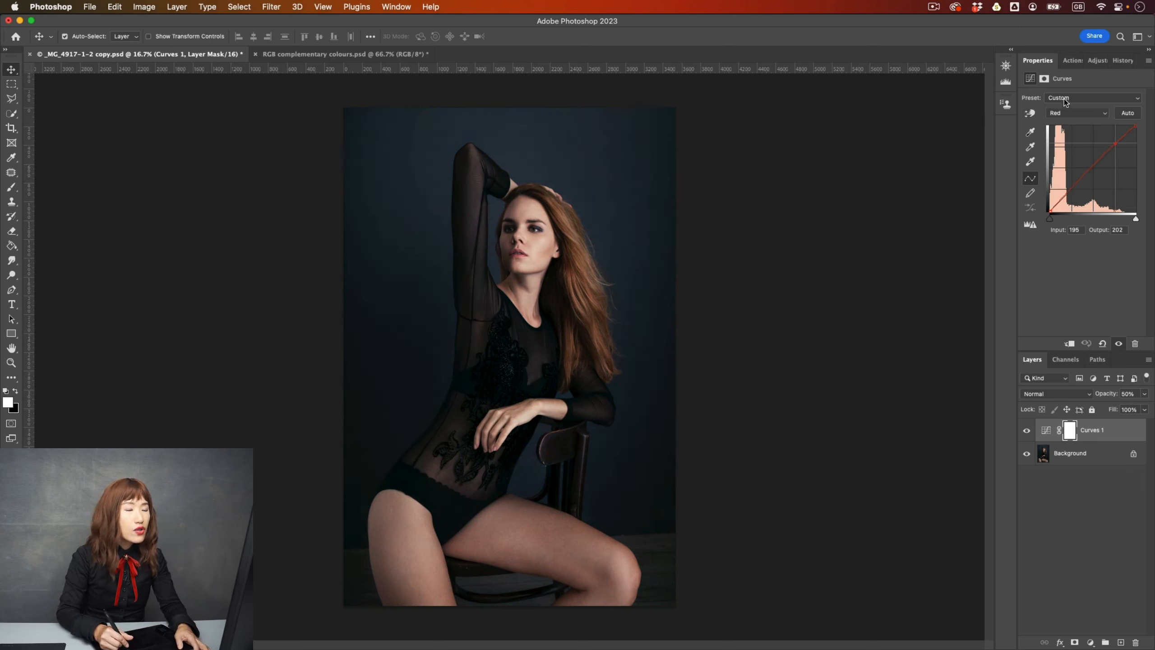
{"action": "left_click", "coordinate": [1066, 113]}
{"action": "left_click", "coordinate": [1069, 134]}
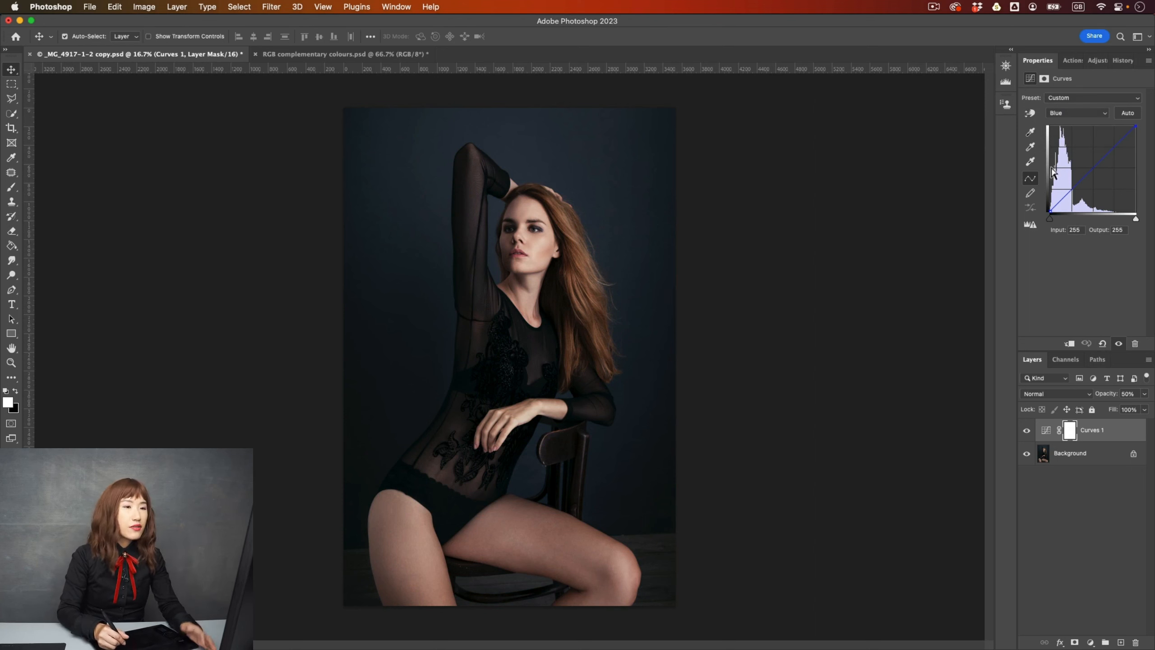
Step: Try raising the midtones of the Blue curve and consult the RGB complementary colours document for its opposite colour
{"action": "left_click", "coordinate": [1099, 172]}
{"action": "mouse_move", "coordinate": [1099, 172]}
{"action": "left_mouse_down"}
{"action": "mouse_move", "coordinate": [1113, 181]}
{"action": "mouse_move", "coordinate": [1098, 162]}
{"action": "left_mouse_up"}
{"action": "left_click", "coordinate": [346, 54]}
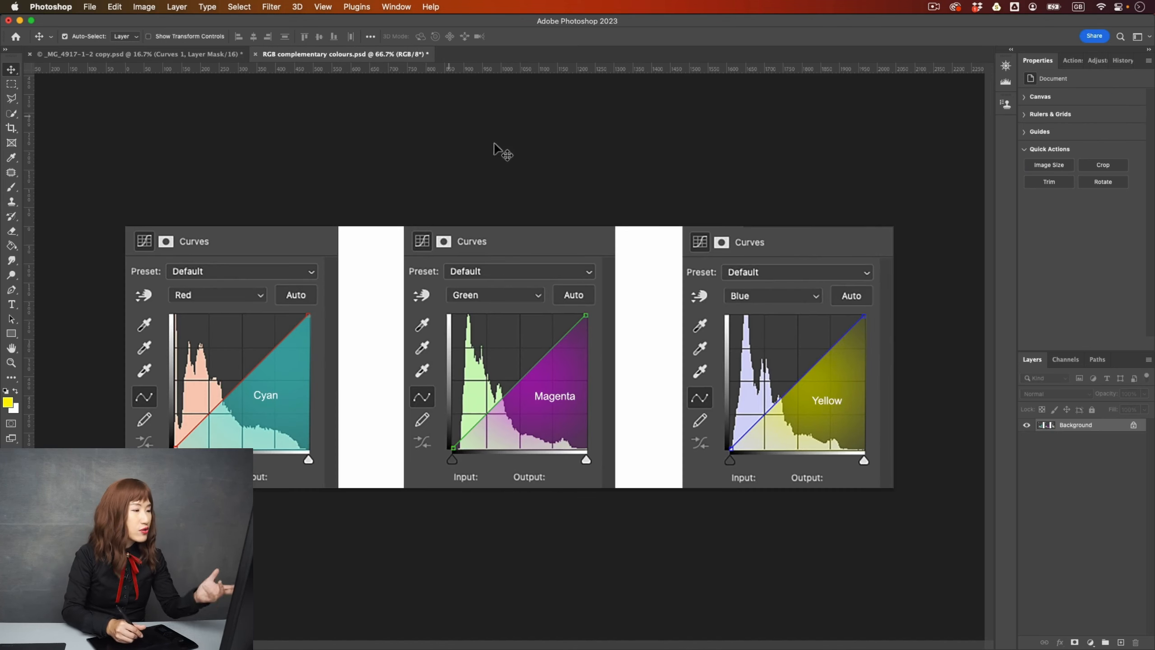
{"action": "left_click", "coordinate": [139, 54]}
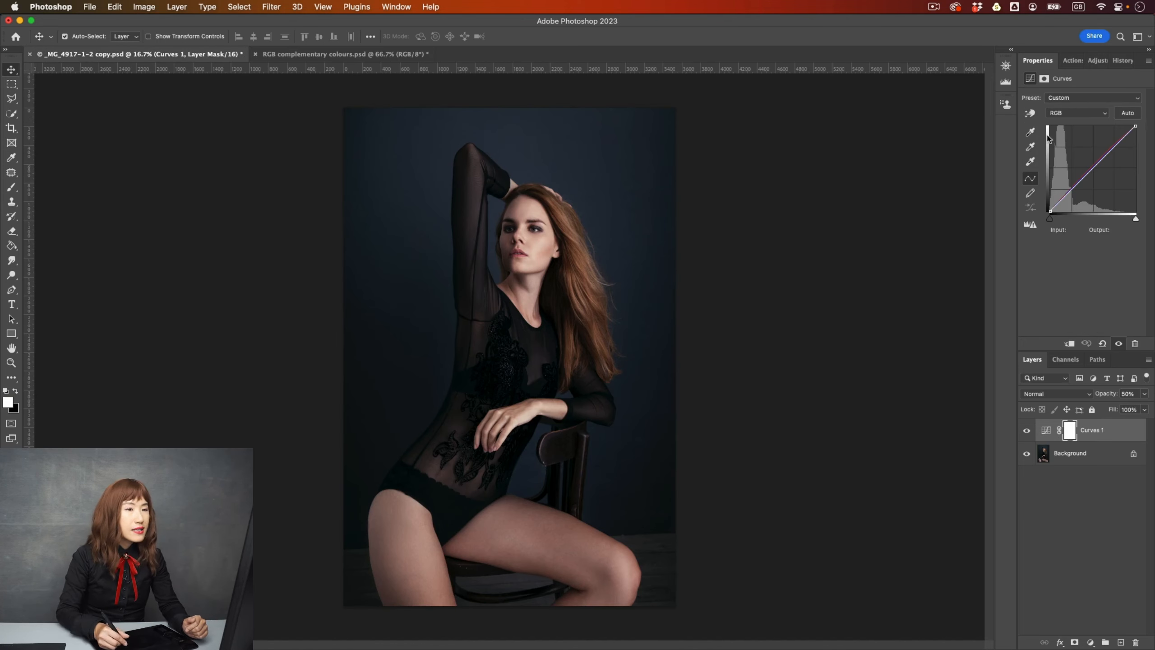
Step: Reset the curves, then lower the Blue channel's highlights to input 208, output 191 and raise its shadows to input 42, output 51
{"action": "left_click", "coordinate": [1102, 343]}
{"action": "left_click", "coordinate": [1077, 112]}
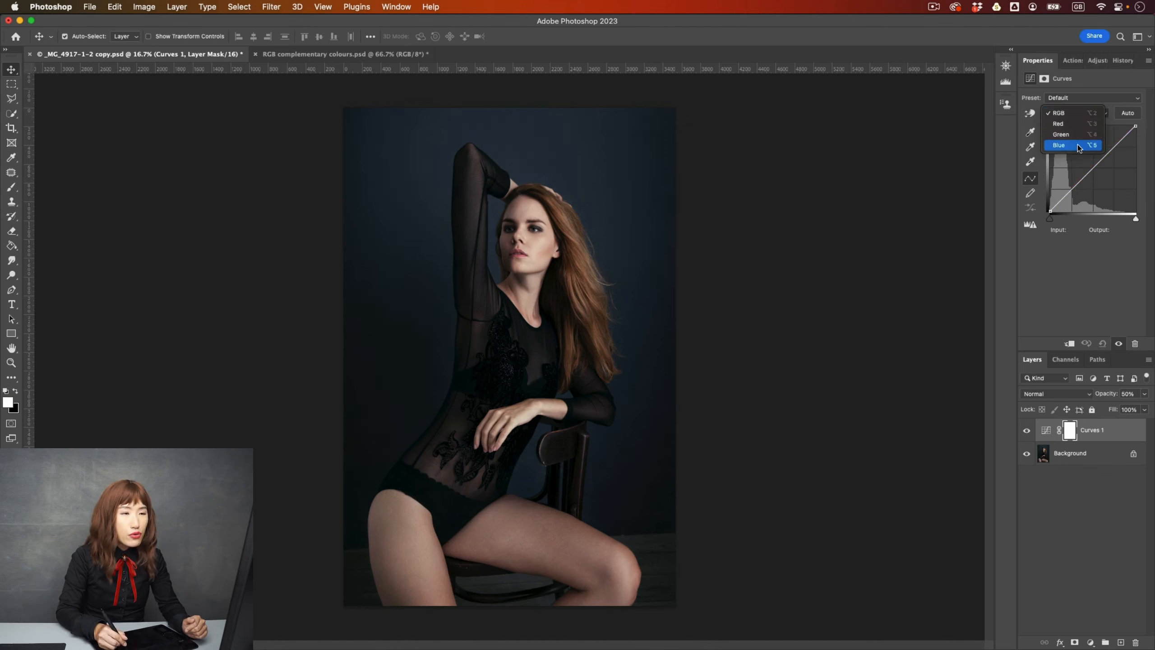
{"action": "left_click", "coordinate": [1078, 144]}
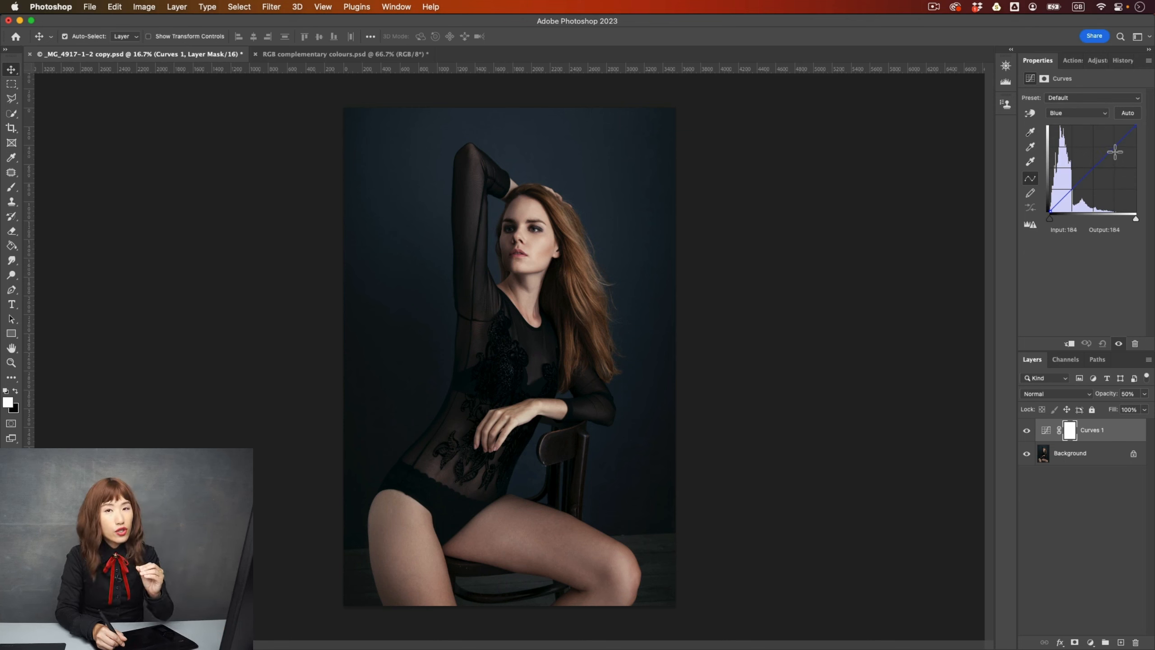
{"action": "left_click_drag", "start_coordinate": [1119, 143], "coordinate": [1121, 149]}
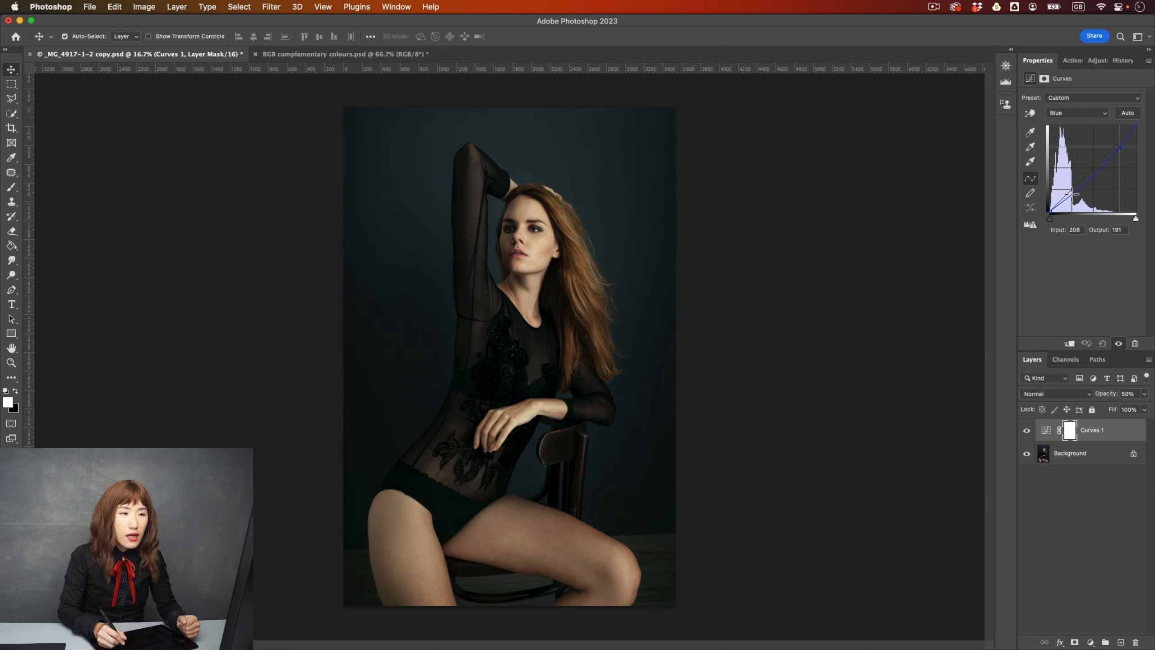
{"action": "left_click_drag", "start_coordinate": [1066, 194], "coordinate": [1065, 195]}
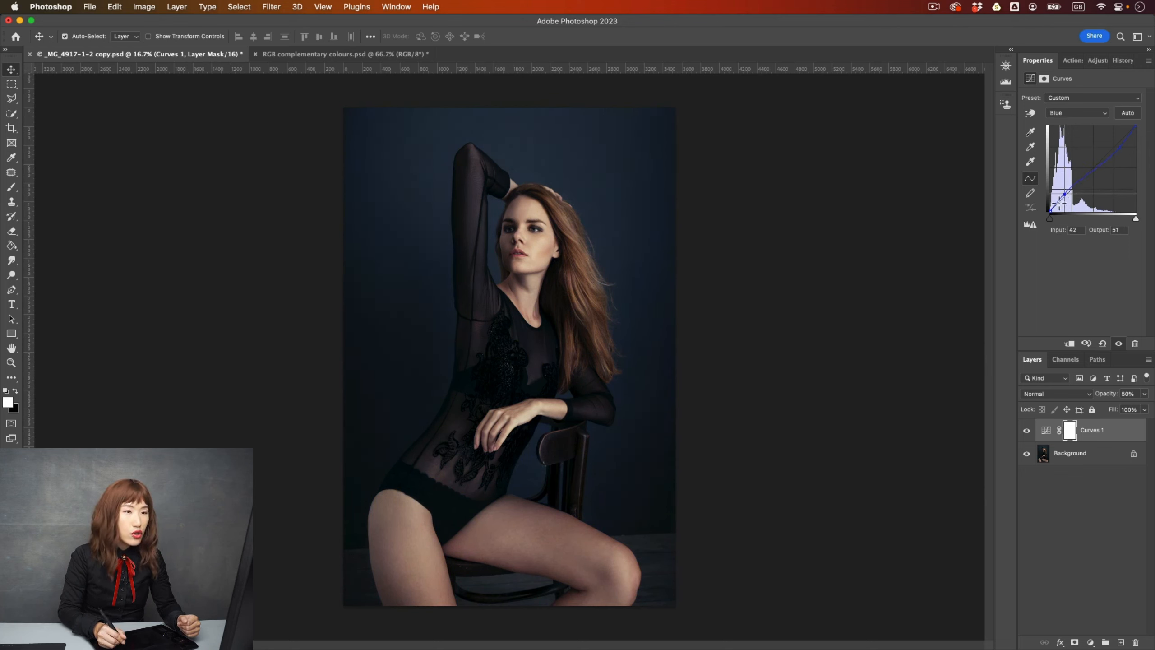
Step: Reset the Curves 1 adjustment and check the Green channel's opposite colour in the RGB complementary colours document
{"action": "left_click", "coordinate": [1103, 342]}
{"action": "left_click", "coordinate": [1096, 113]}
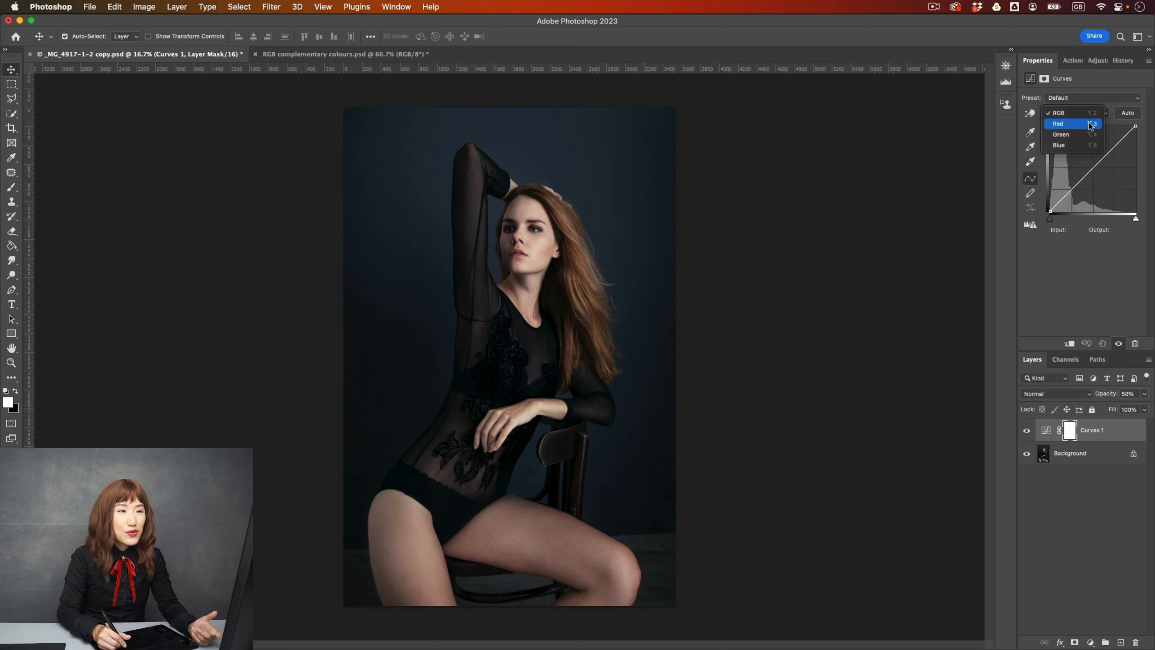
{"action": "left_click", "coordinate": [1088, 135]}
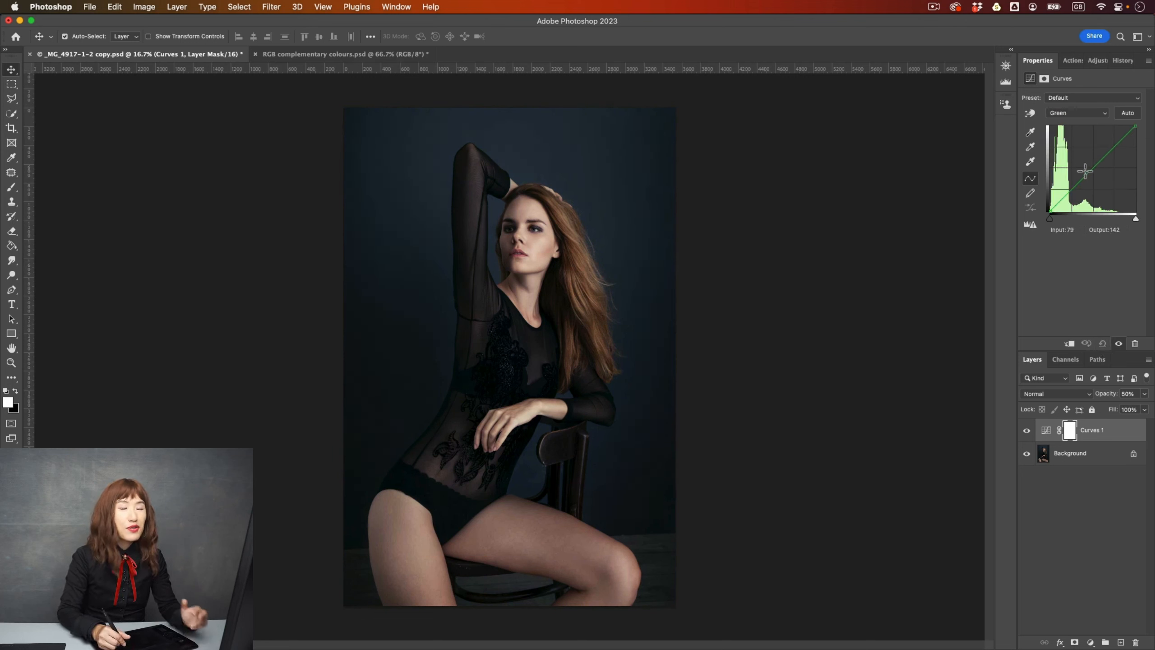
{"action": "left_click", "coordinate": [300, 55]}
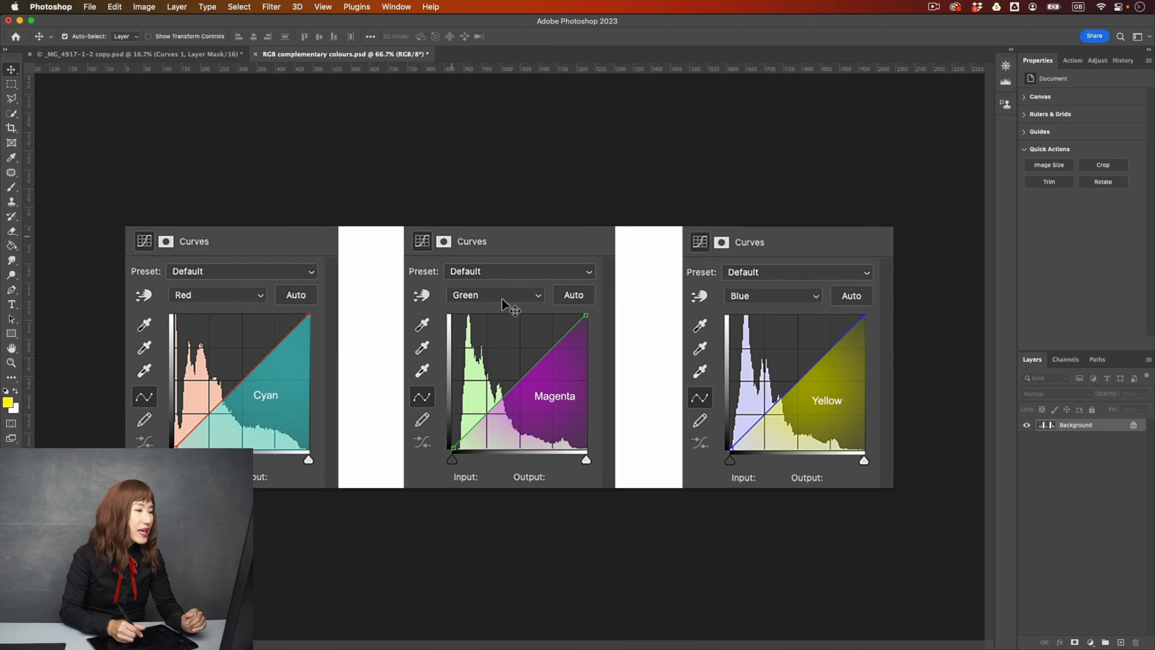
{"action": "left_click", "coordinate": [142, 53]}
Step: Lower the highlights of the portrait's Green curve to about input 204, output 189
{"action": "left_click", "coordinate": [1077, 112]}
{"action": "left_click", "coordinate": [1088, 134]}
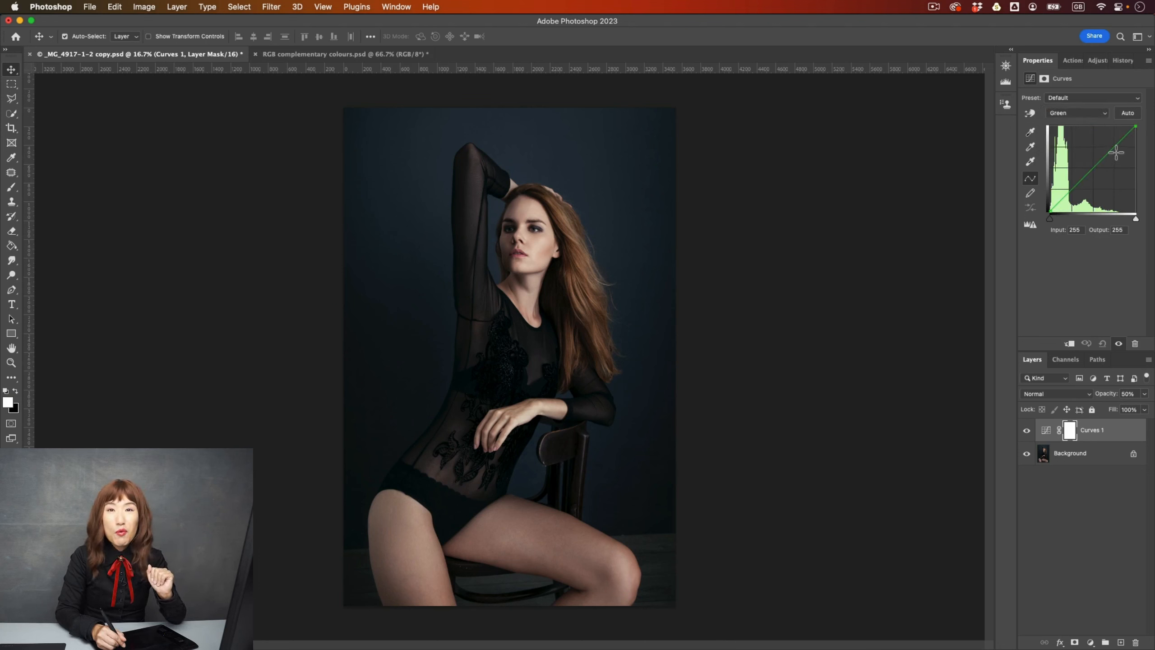
{"action": "left_click", "coordinate": [1118, 148]}
{"action": "left_click_drag", "start_coordinate": [1120, 149], "coordinate": [1121, 149]}
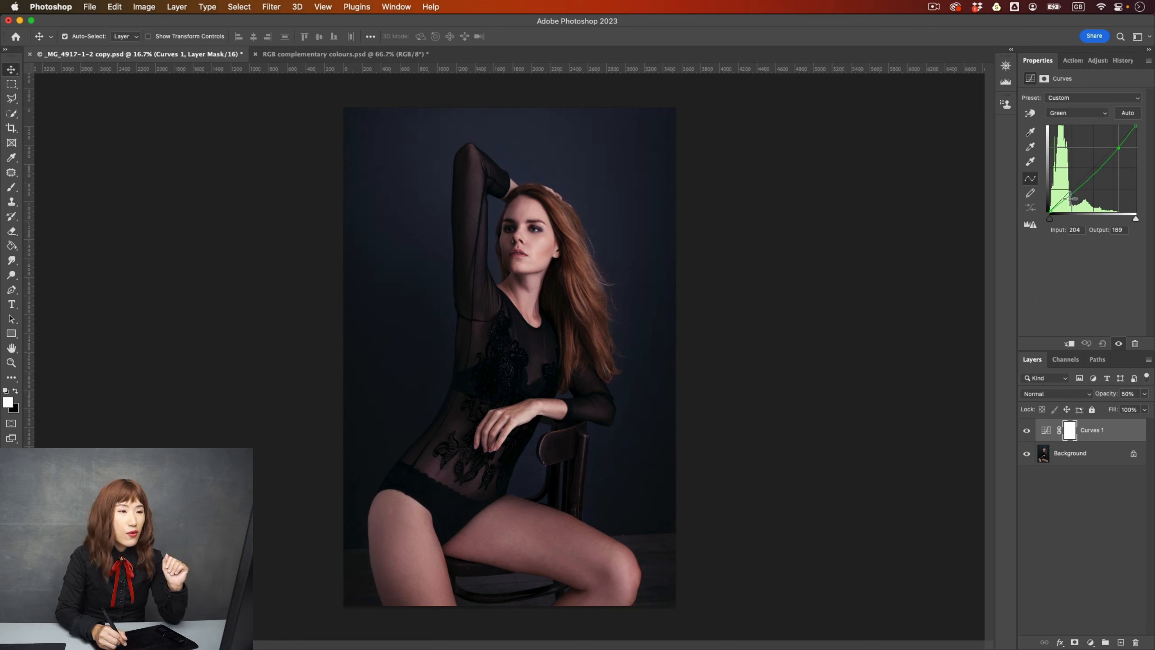
Step: Raise the Green curve's shadows to input 34, output 49 and adjust its highlights to input 209, output 191
{"action": "left_click_drag", "start_coordinate": [1065, 200], "coordinate": [1062, 196]}
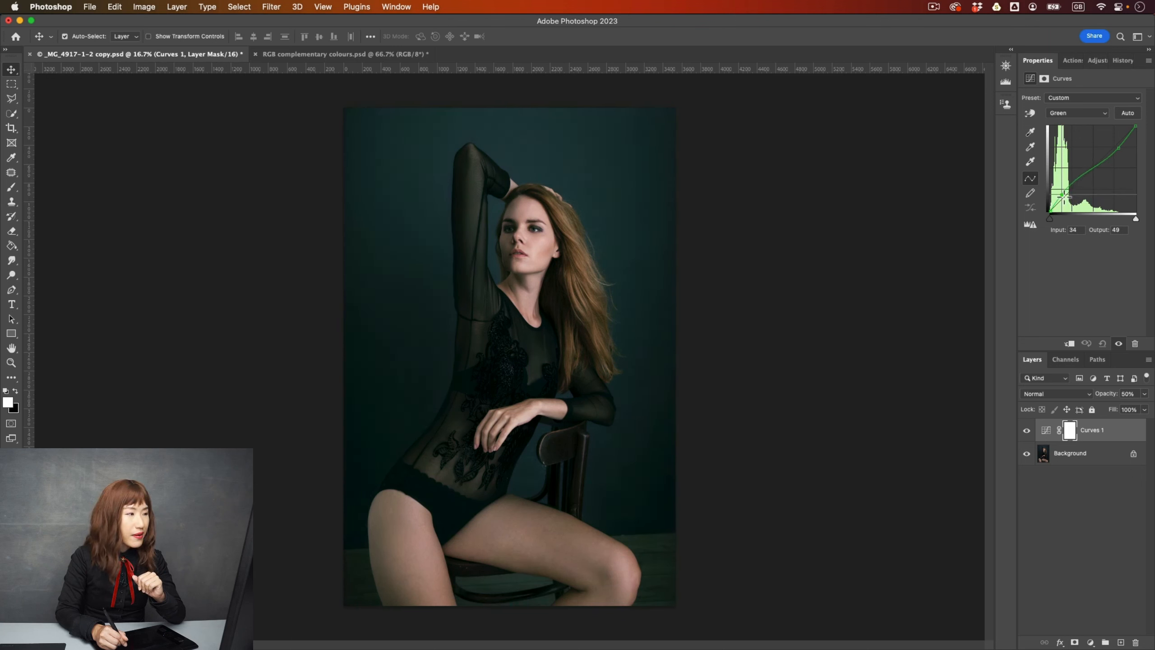
{"action": "left_click_drag", "start_coordinate": [1119, 148], "coordinate": [1124, 149]}
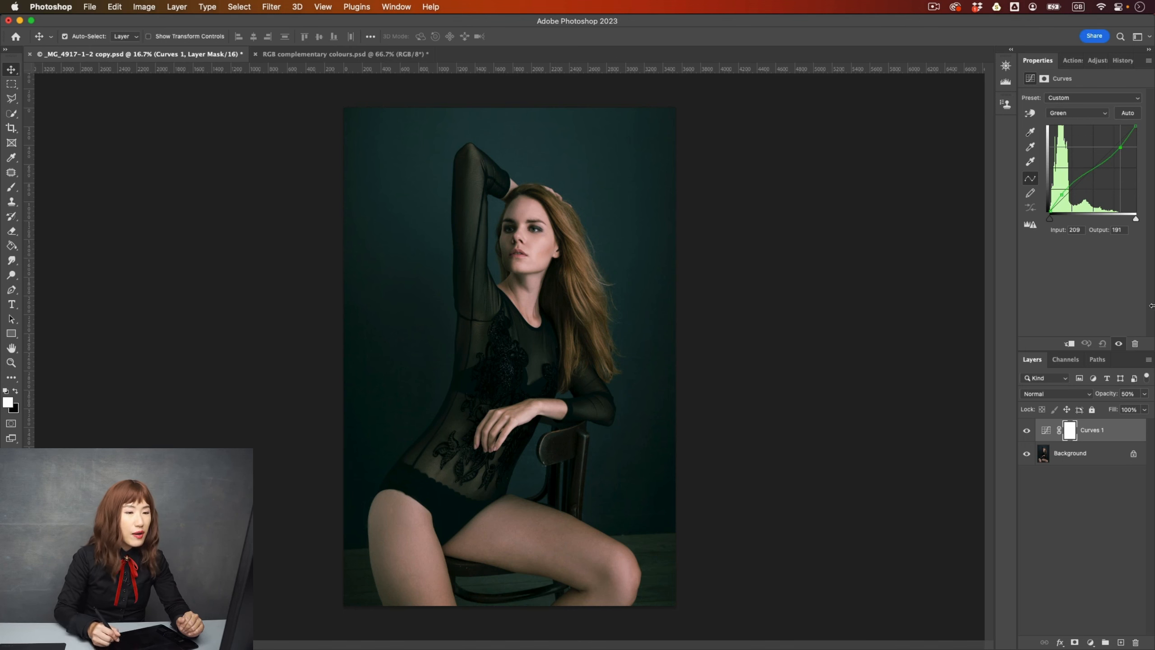
Step: Reset the Curves 1 adjustment and brighten the portrait by raising the RGB curve to input 93, output 167
{"action": "left_click", "coordinate": [1102, 343]}
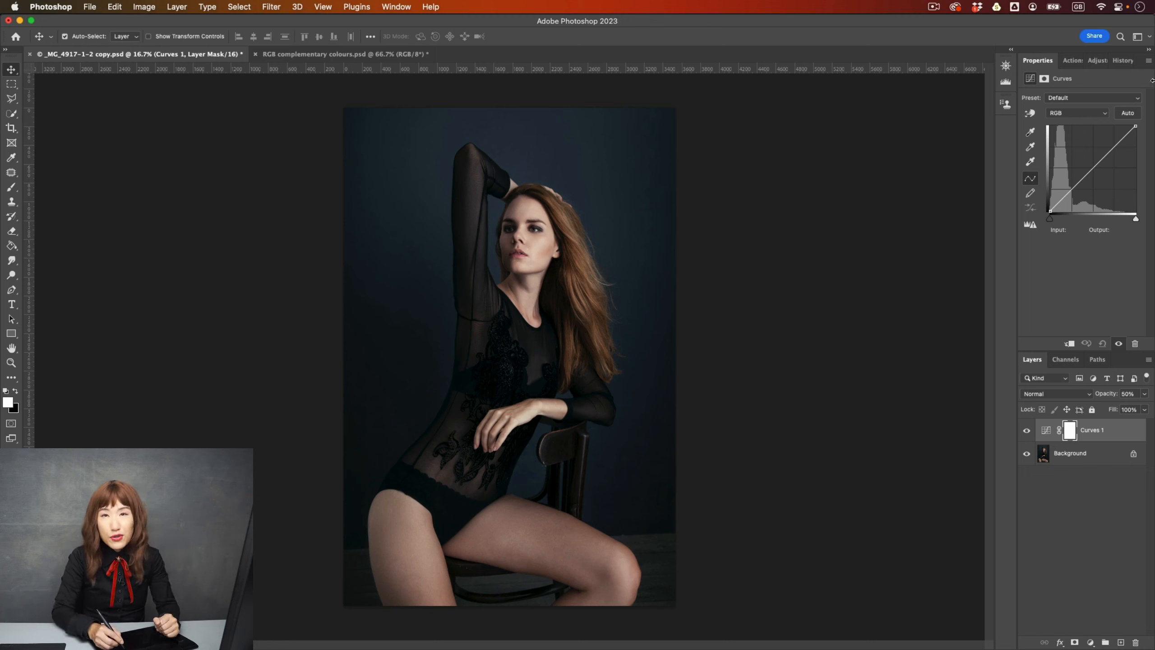
{"action": "left_click_drag", "start_coordinate": [1092, 169], "coordinate": [1082, 155]}
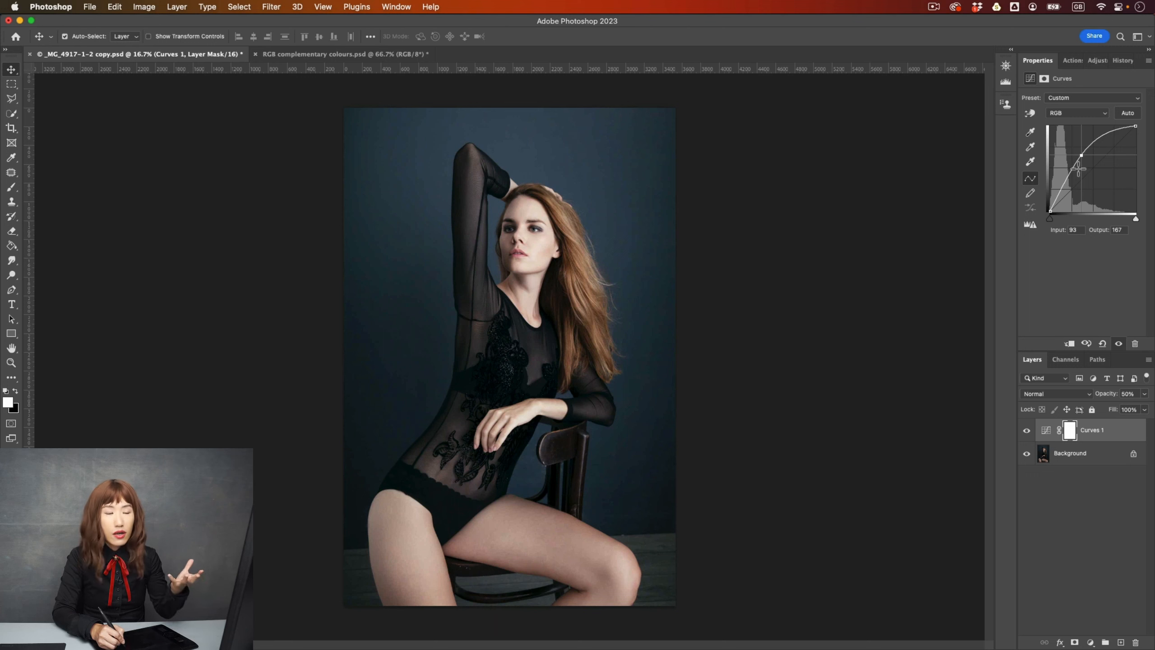
Step: Open the blending options of Curves 1 and lower the white Blend If slider for Current Layer to 225
{"action": "right_click", "coordinate": [1102, 423]}
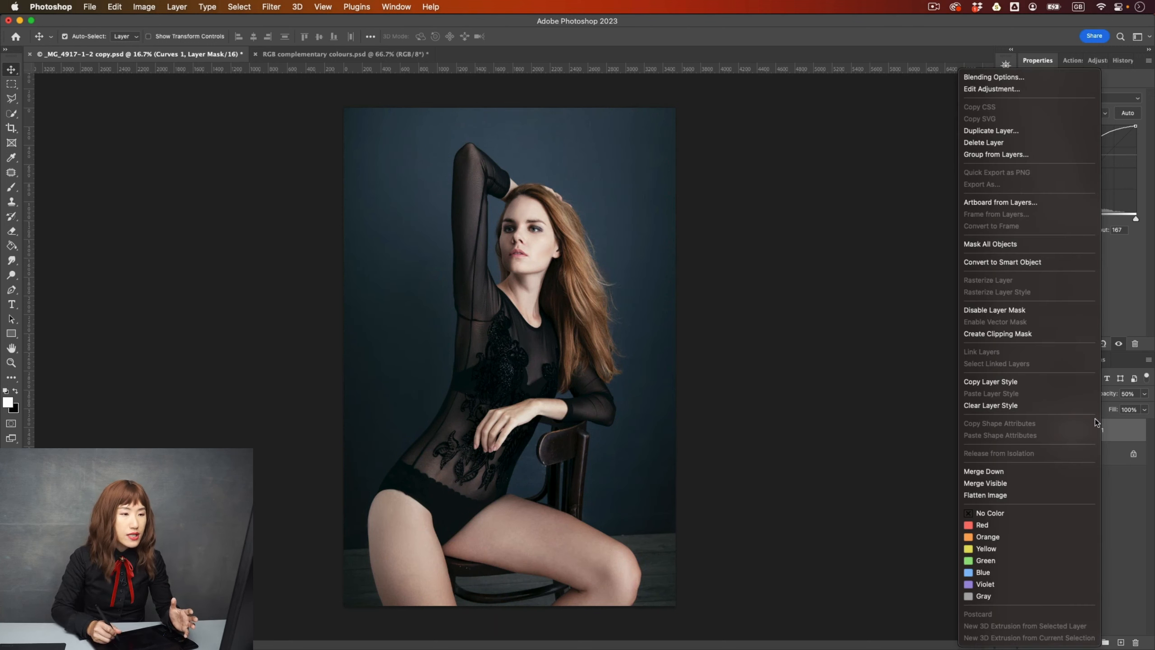
{"action": "left_click", "coordinate": [1047, 78]}
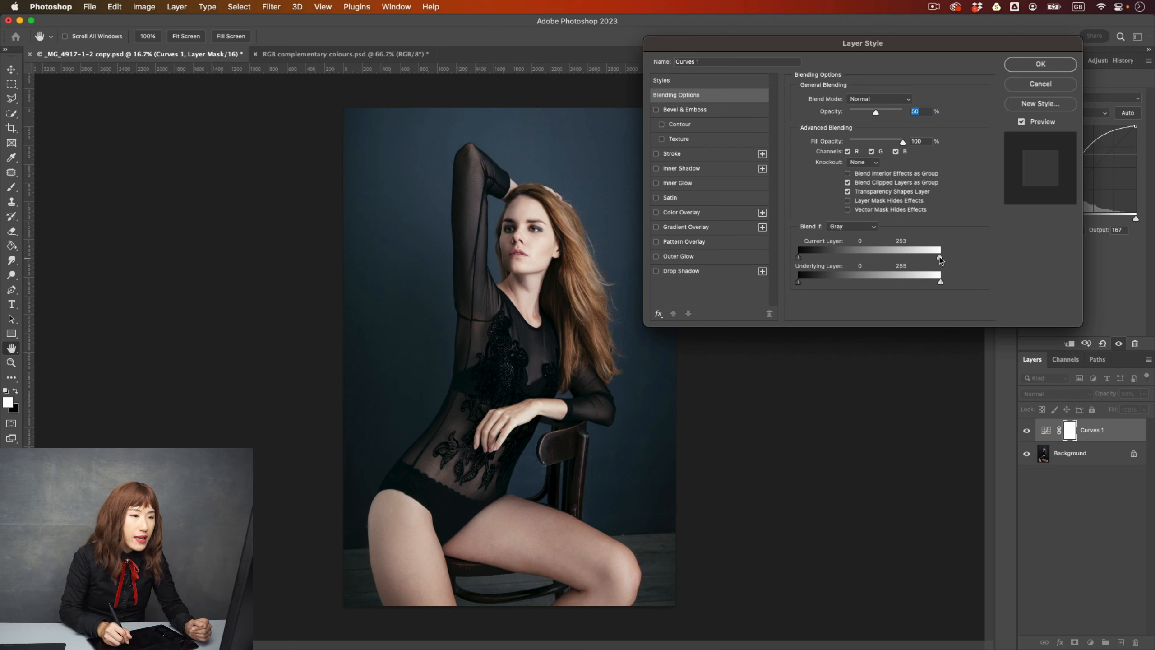
{"action": "left_click_drag", "start_coordinate": [938, 259], "coordinate": [925, 259]}
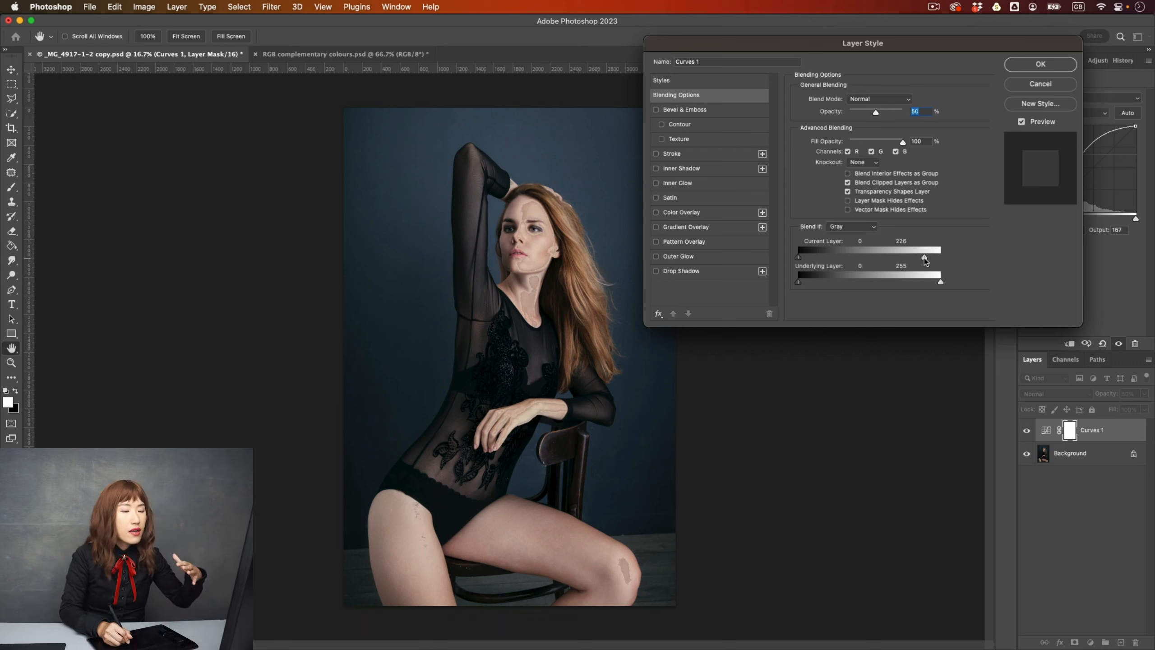
{"action": "left_click_drag", "start_coordinate": [924, 258], "coordinate": [923, 257]}
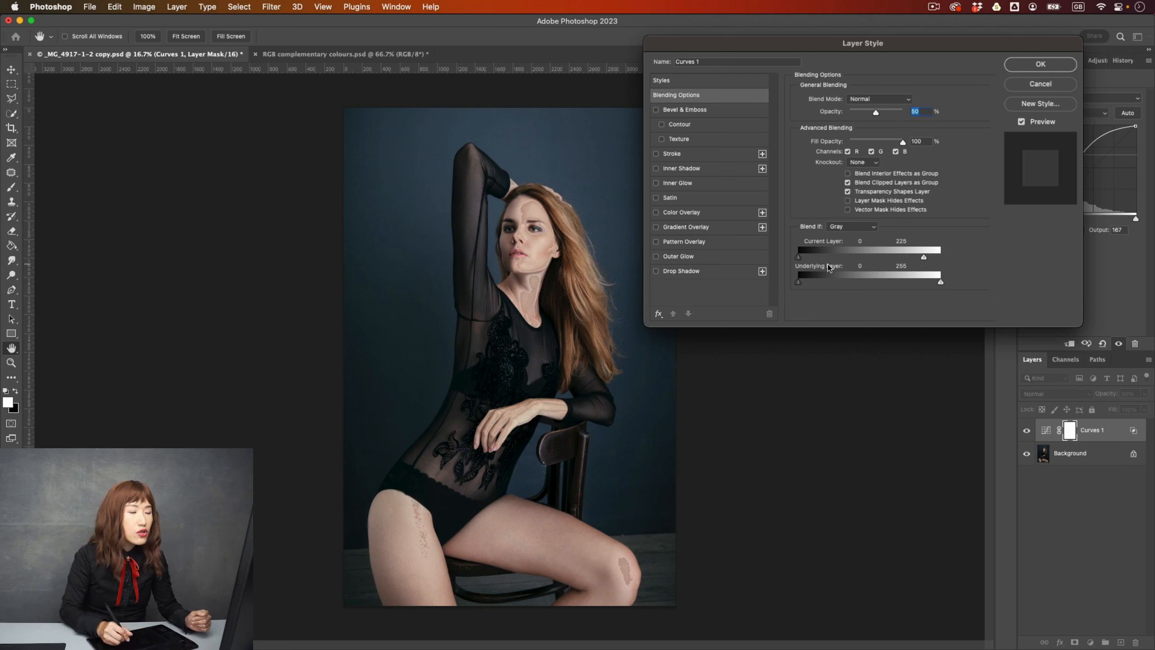
Step: Split the Current Layer white Blend If slider to 164 / 246, apply it, and compare the portrait with and without Curves 1
{"action": "key", "text": "alt"}
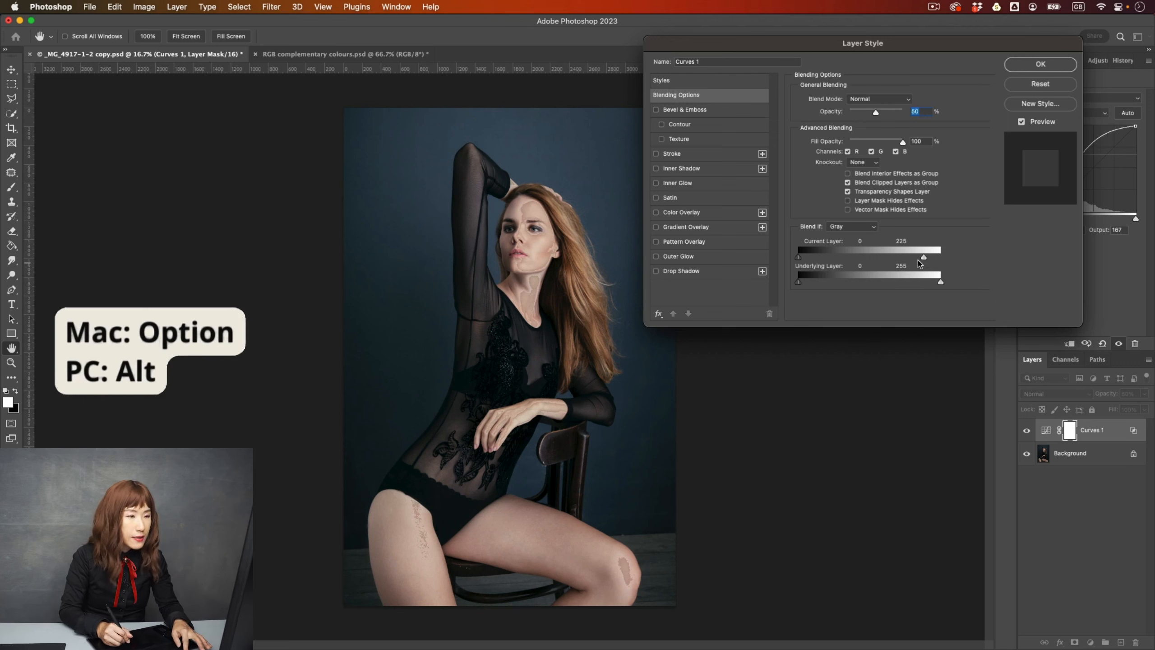
{"action": "mouse_move", "coordinate": [924, 258]}
{"action": "left_mouse_down"}
{"action": "mouse_move", "coordinate": [900, 260]}
{"action": "mouse_move", "coordinate": [932, 260]}
{"action": "left_mouse_up"}
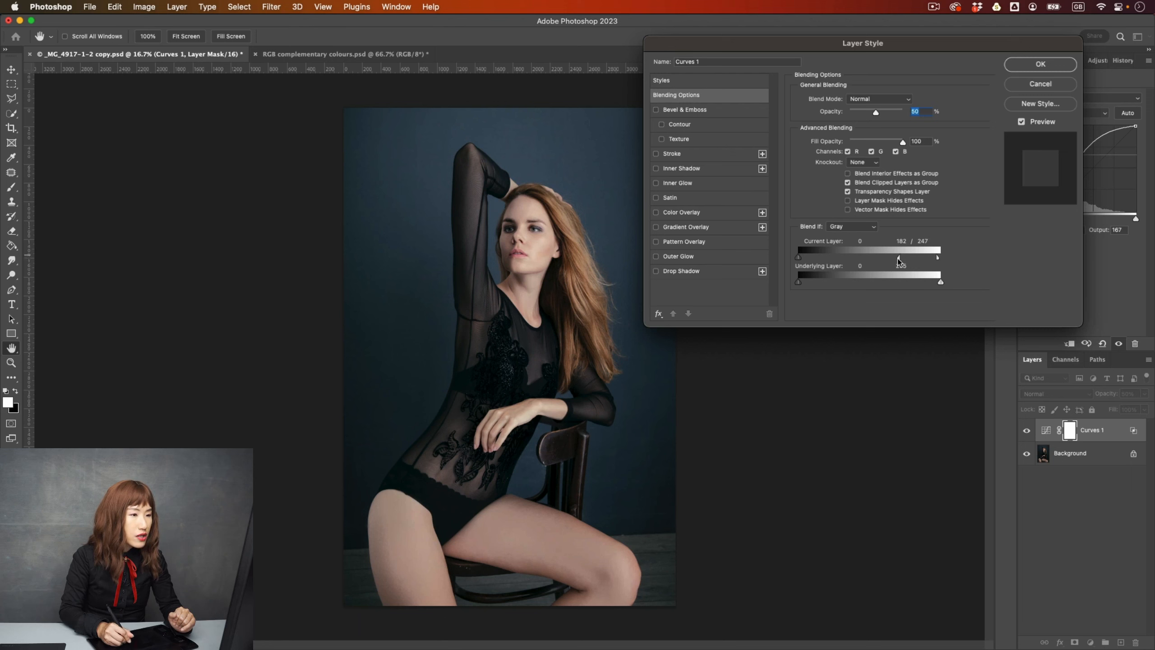
{"action": "left_click_drag", "start_coordinate": [899, 260], "coordinate": [895, 260]}
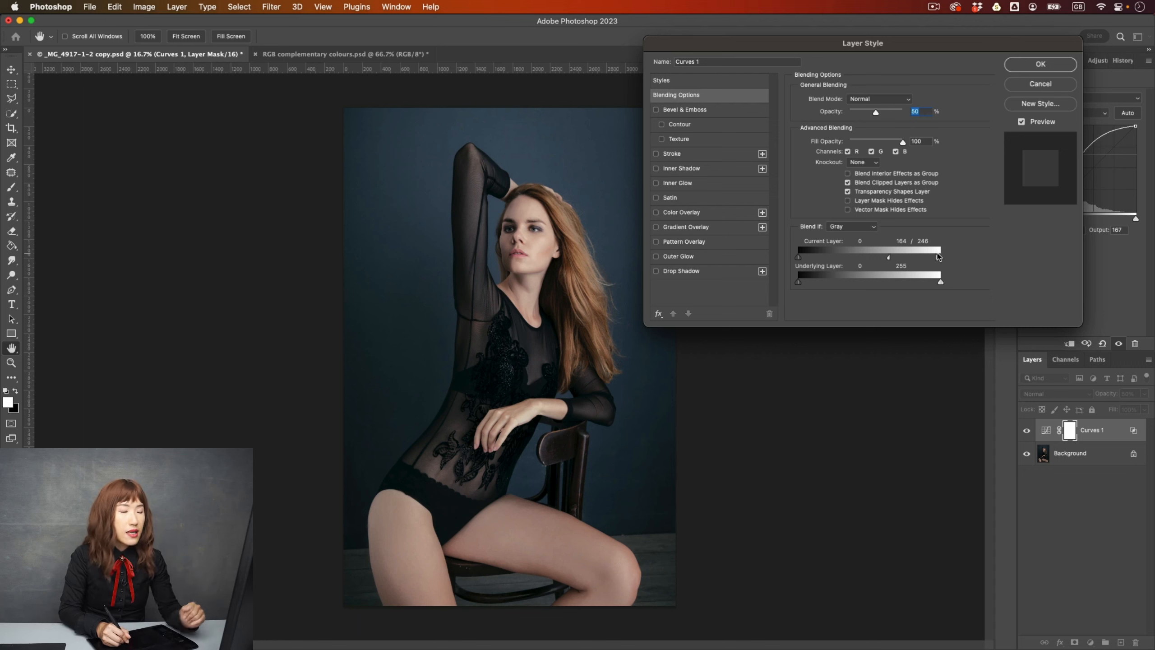
{"action": "left_click", "coordinate": [1042, 64]}
{"action": "left_click", "coordinate": [1027, 431]}
{"action": "left_click", "coordinate": [1027, 431]}
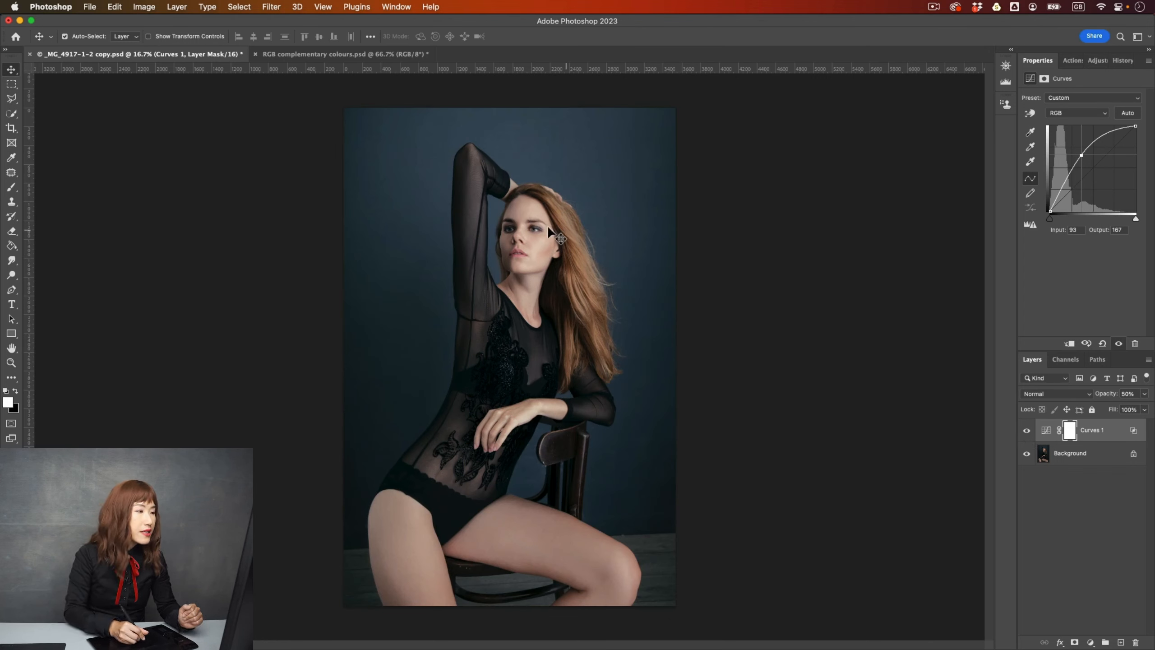